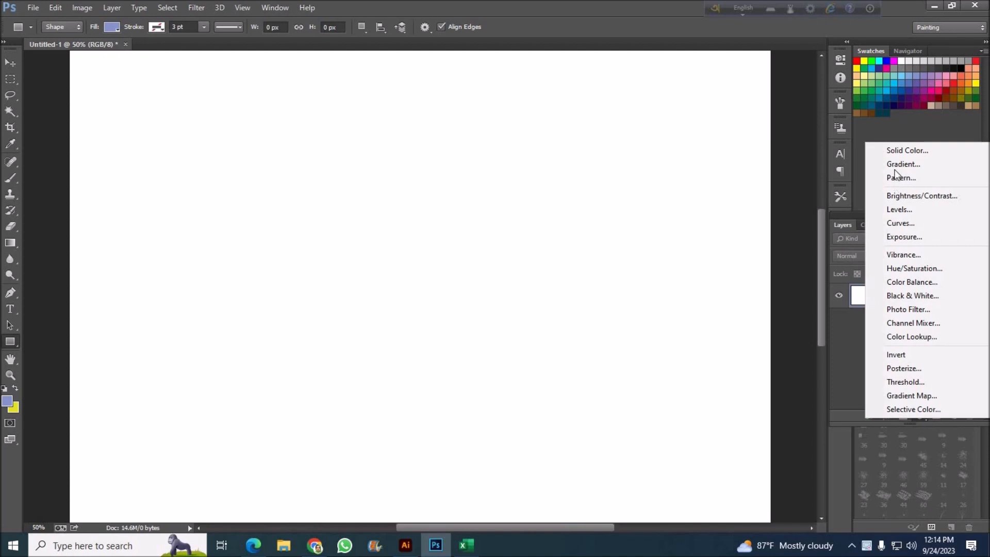
Add a gradient fill layer and recolor the gradient's starting color stop to dark navy blue
left_click(903, 164)
left_click(685, 233)
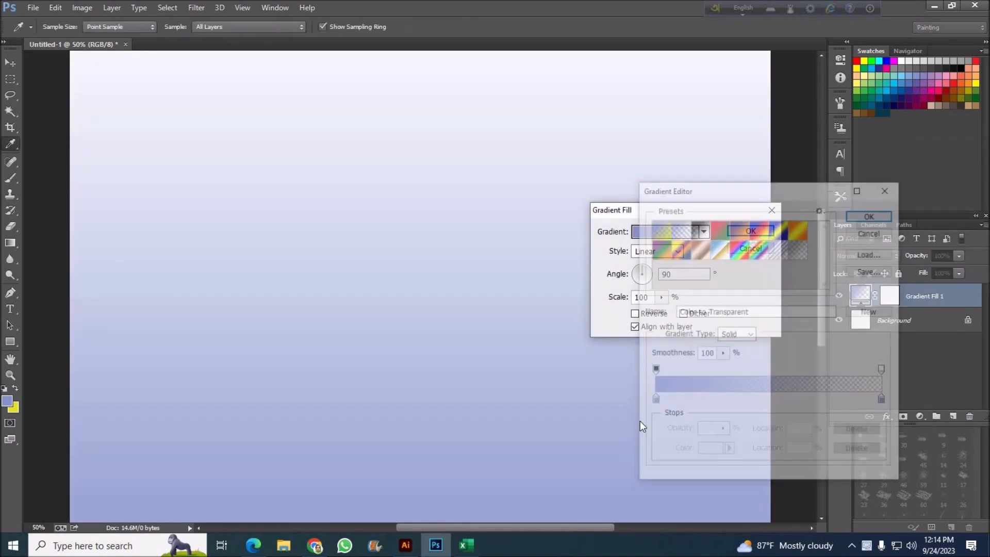
double_click(654, 401)
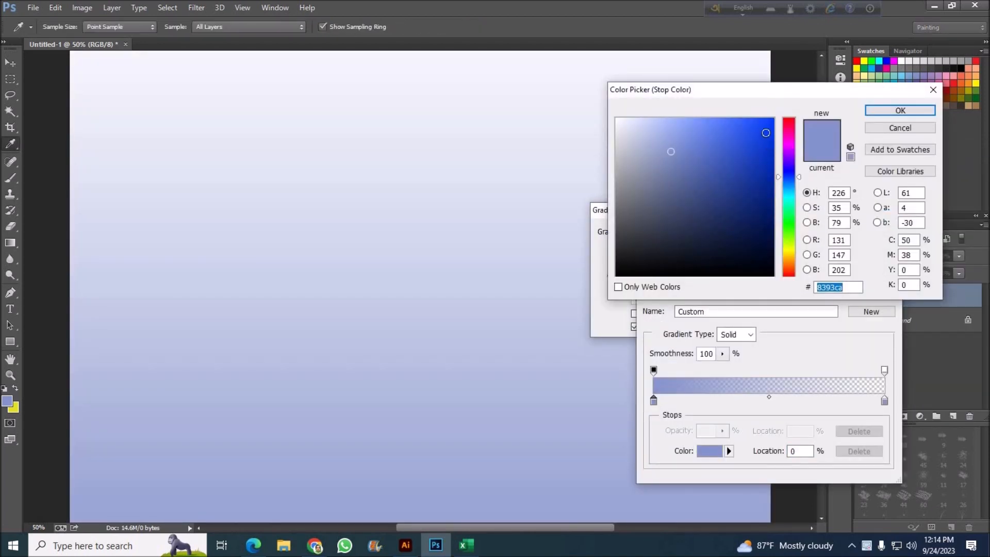
left_click_drag(766, 155, 768, 237)
left_click(737, 212)
left_click(900, 110)
Make the gradient's end stop fully opaque, recolor it deep royal blue, and accept the gradient
left_click(884, 370)
left_click(722, 430)
left_click_drag(722, 444, 886, 405)
double_click(884, 400)
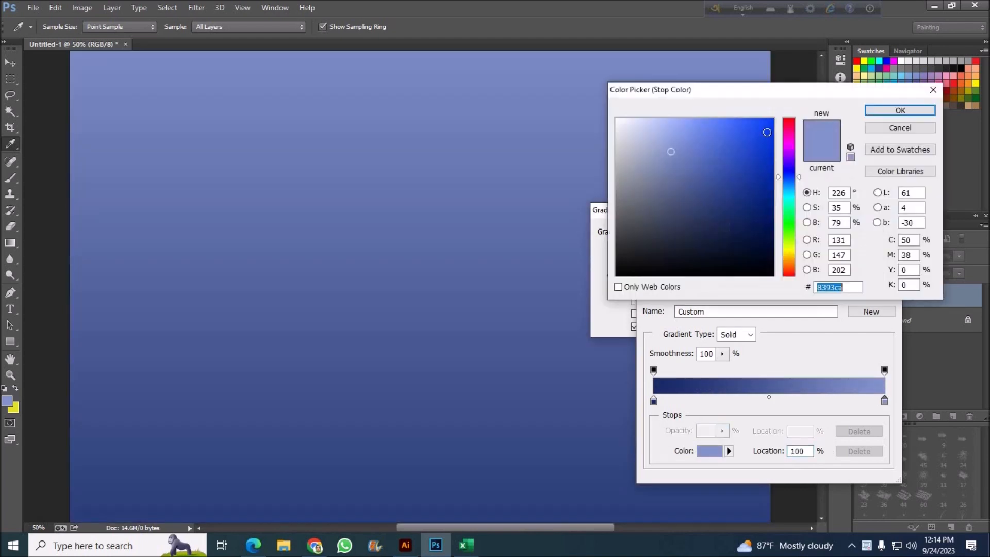
left_click(766, 132)
left_click(764, 193)
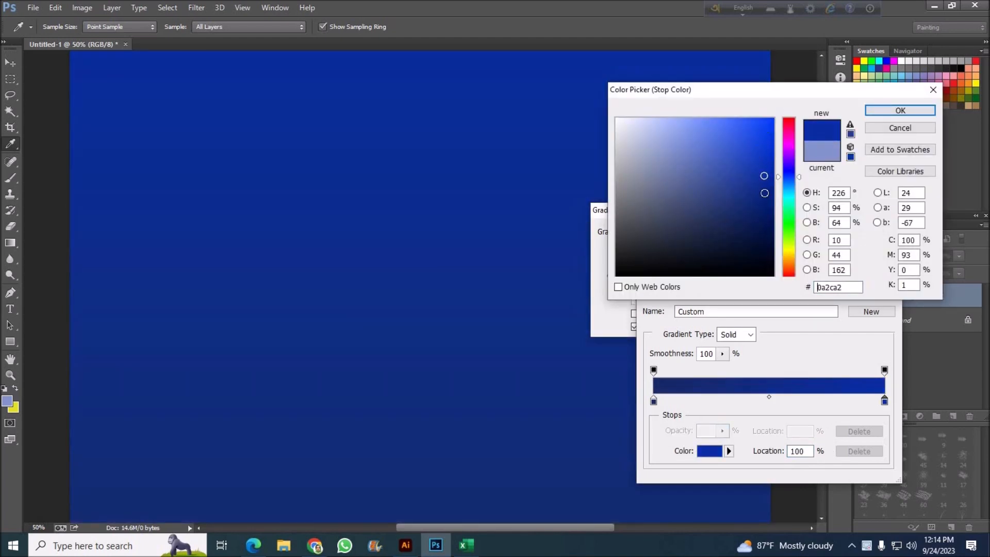
left_click(899, 110)
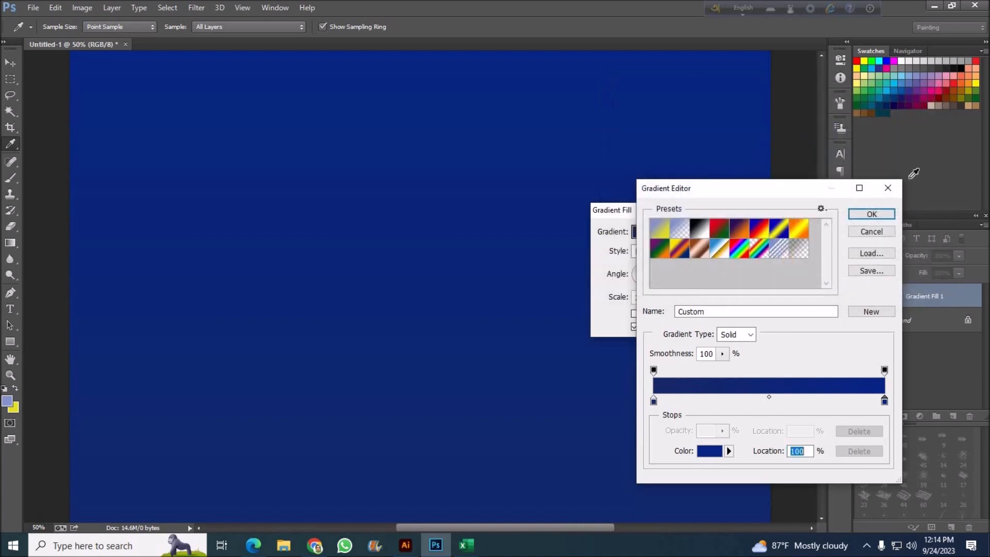
key("Return")
Set the gradient fill to Radial style at a 3° angle, with Dither and Reverse enabled, and apply it
left_click(670, 251)
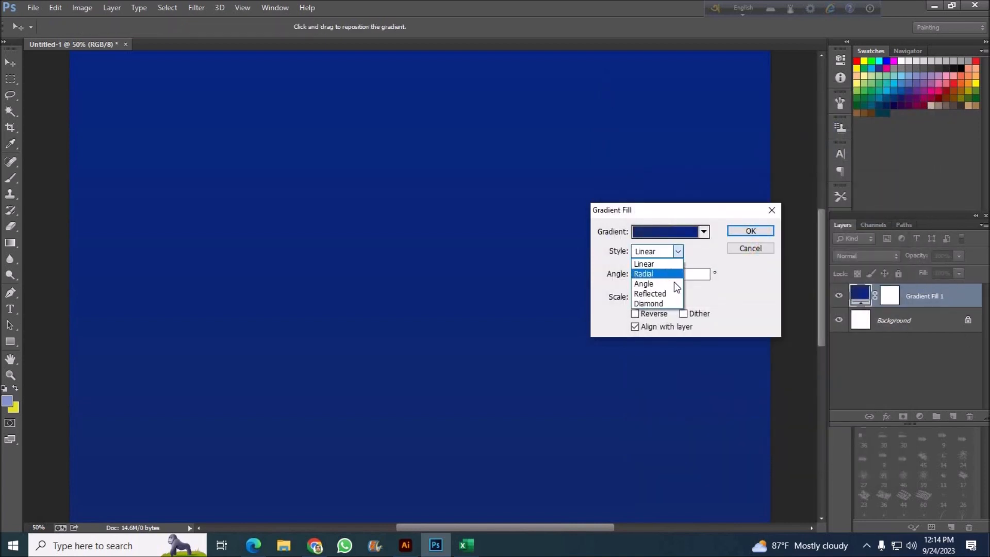
left_click(649, 270)
key("Tab")
type("3")
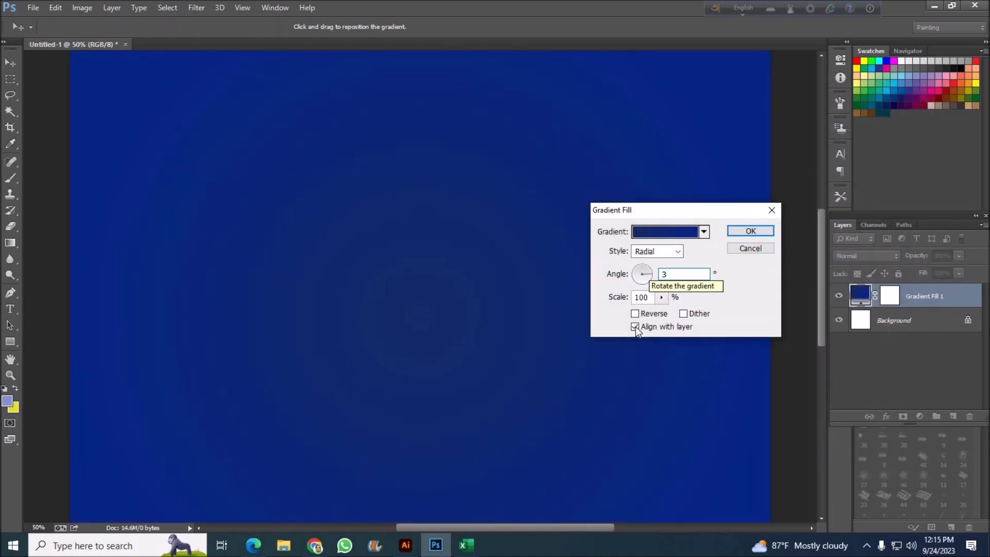
left_click(683, 314)
left_click(635, 314)
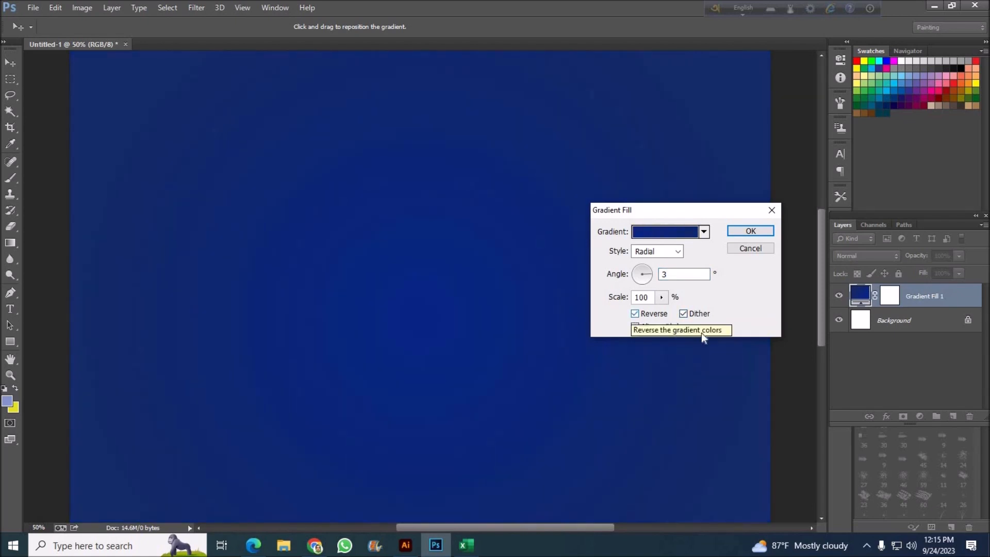
left_click(750, 230)
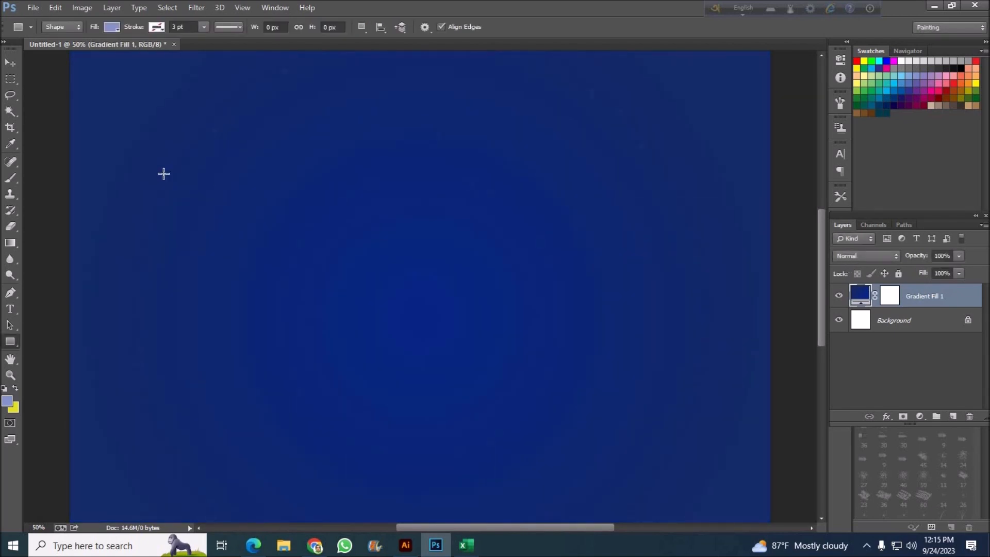
Add the text "SORRY" in white Arial Black at 90 pt and move it near the middle of the canvas
left_click(11, 308)
left_click(166, 284)
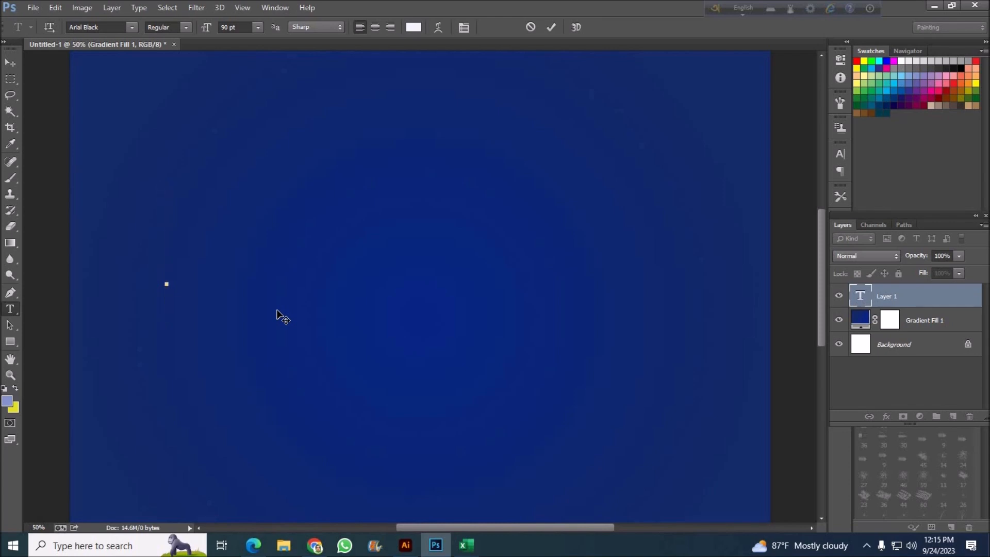
type("SORRY")
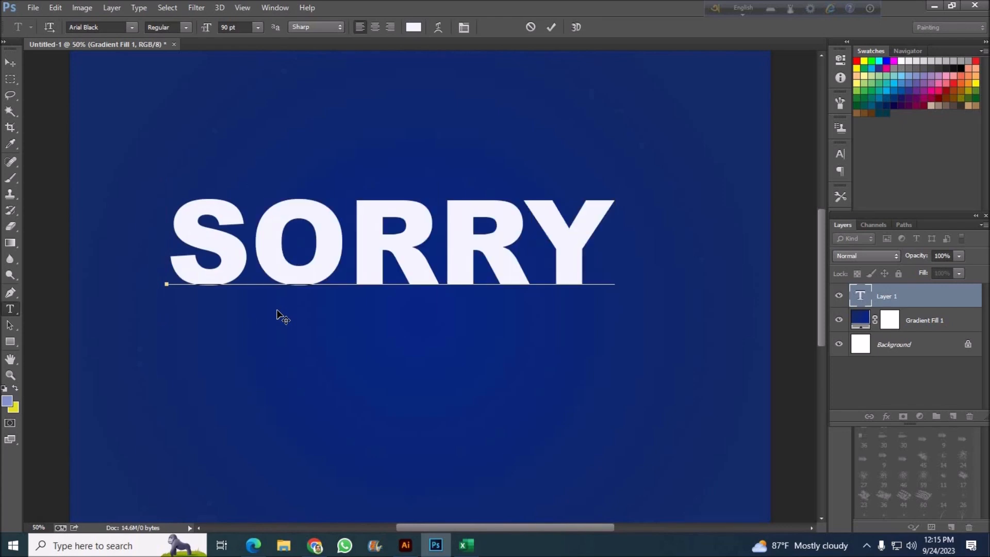
key("ctrl+Return")
left_click_drag(336, 257, 403, 294)
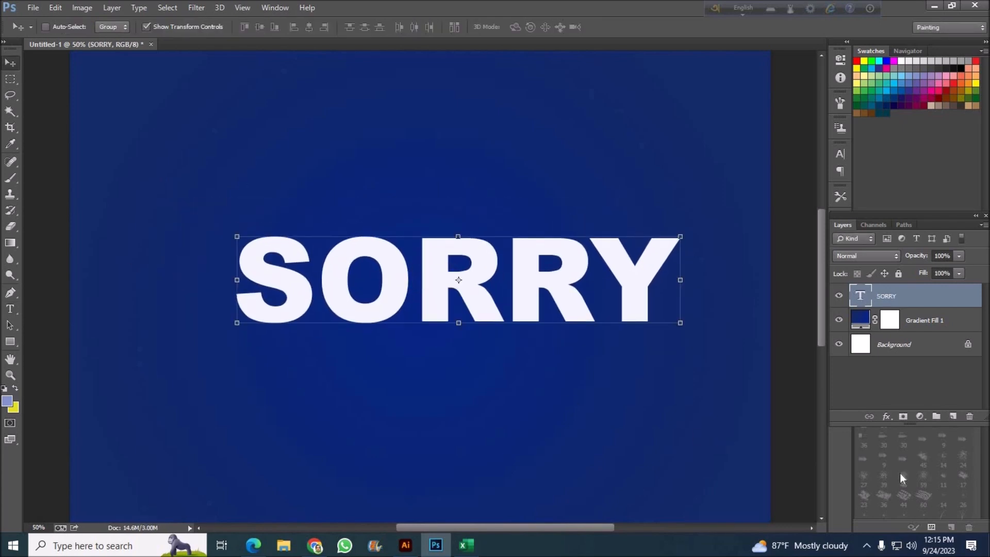
Add a drop shadow to the SORRY text with 5% opacity, 8 px distance and 7 px size
left_click(885, 416)
left_click(895, 410)
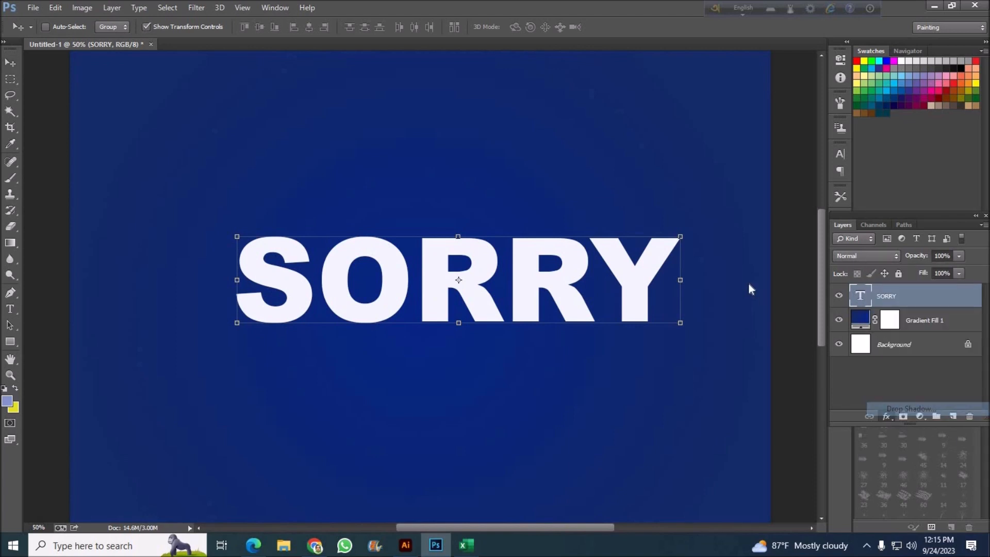
type("5")
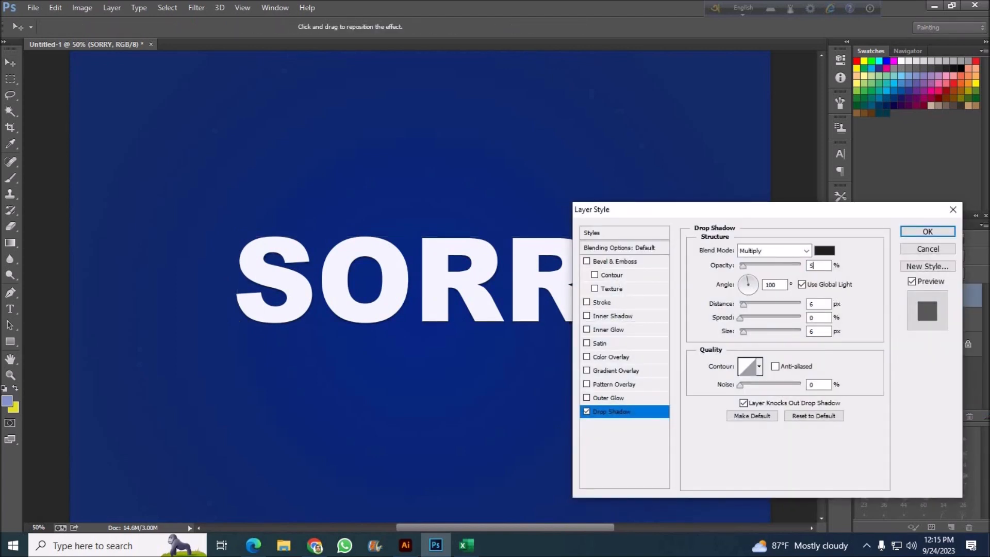
left_click_drag(825, 304, 762, 303)
type("8")
left_click_drag(824, 331, 777, 325)
type("7")
Set the text's drop shadow color to near-black and apply the layer style
left_click(822, 251)
left_click(624, 263)
left_click(886, 110)
left_click(907, 229)
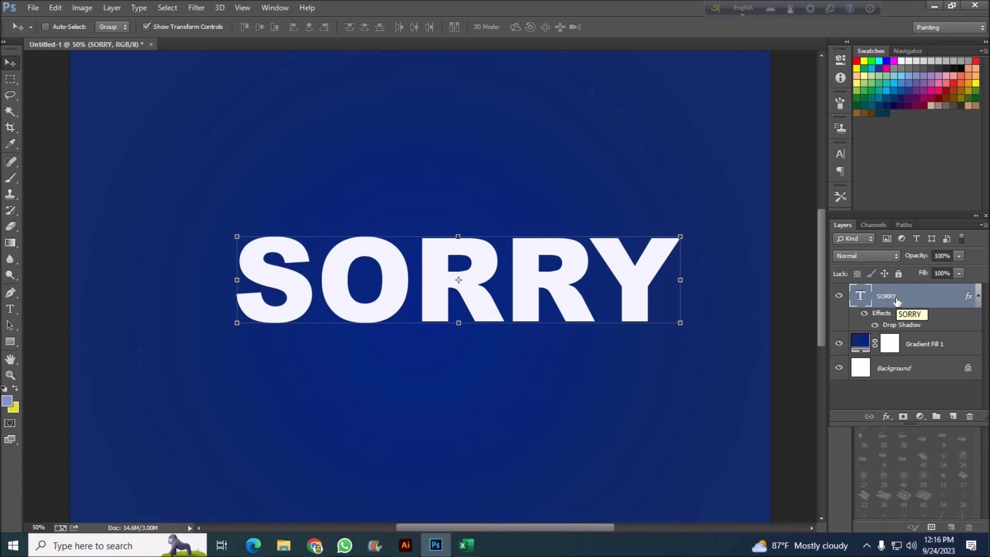
Free-transform the SORRY text to 100.06% height, positioned at X 1247.50 and Y 1034.50, and apply it
key("ctrl+t")
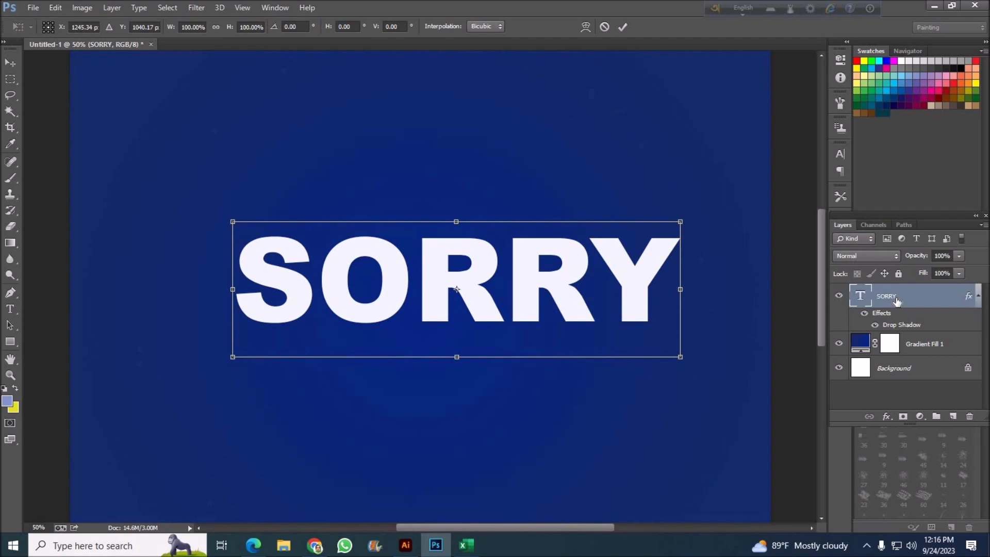
key("Left")
key("Left")
key("Up")
key("Up")
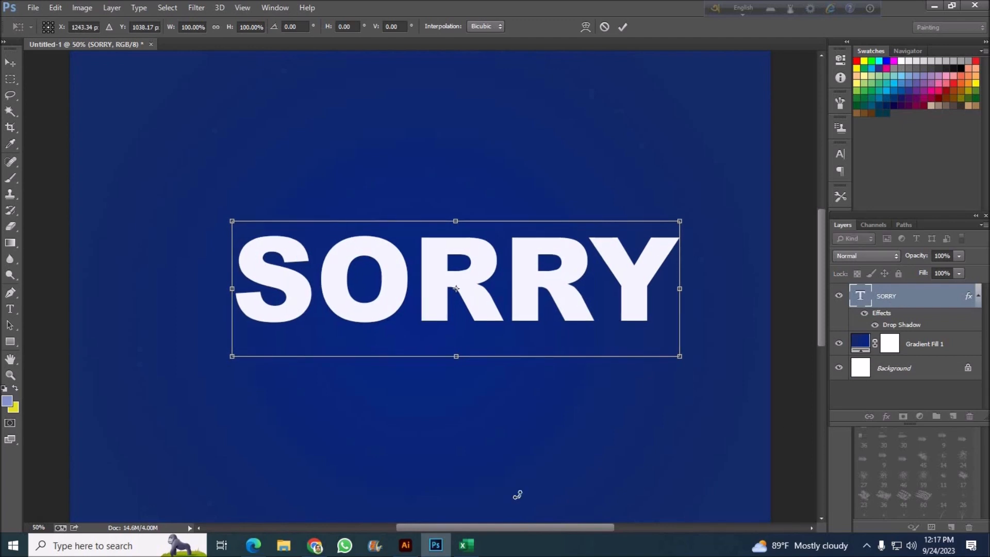
key("ctrl+z")
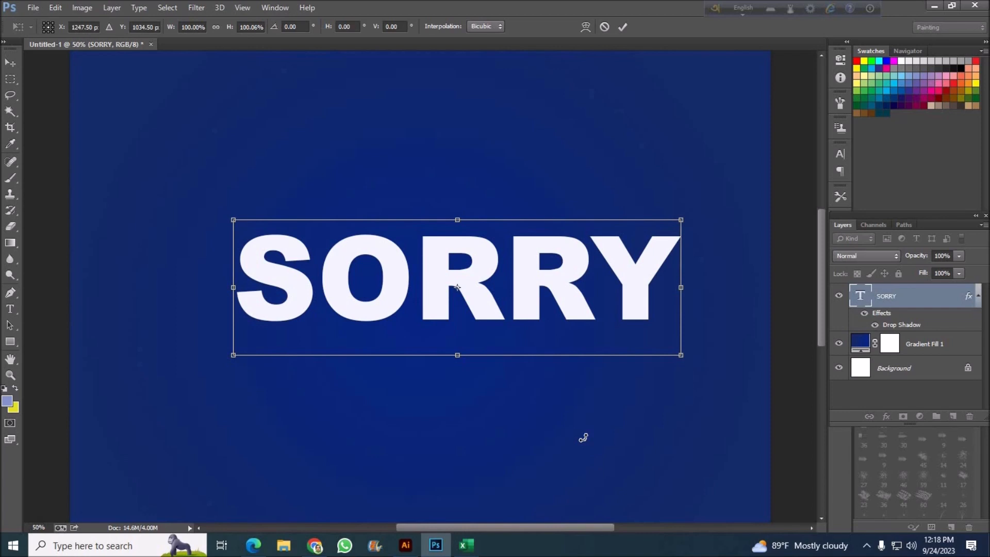
key("Return")
Build an extrusion by duplicating the SORRY layer 20 times, each copy shifted slightly higher than the previous one
key("ctrl+alt+Up")
key("ctrl+alt+Up")
key("ctrl+alt+Up")
key("ctrl+alt+Up")
key("ctrl+alt+Up")
key("ctrl+alt+Up")
key("ctrl+alt+Up")
key("ctrl+alt+Up")
key("ctrl+alt+Up")
key("ctrl+alt+Up")
key("ctrl+alt+Up")
key("ctrl+alt+Up")
key("ctrl+alt+Up")
key("ctrl+alt+Up")
key("ctrl+alt+Up")
key("ctrl+alt+Up")
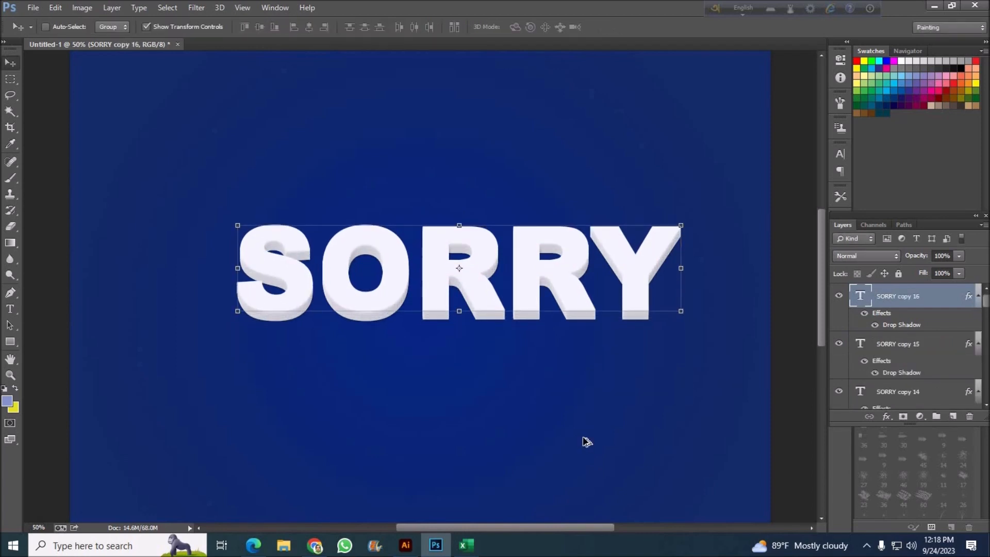
key("ctrl+alt+Up")
key("ctrl+alt+Up")
key("ctrl+alt+Up")
key("ctrl+alt+Up")
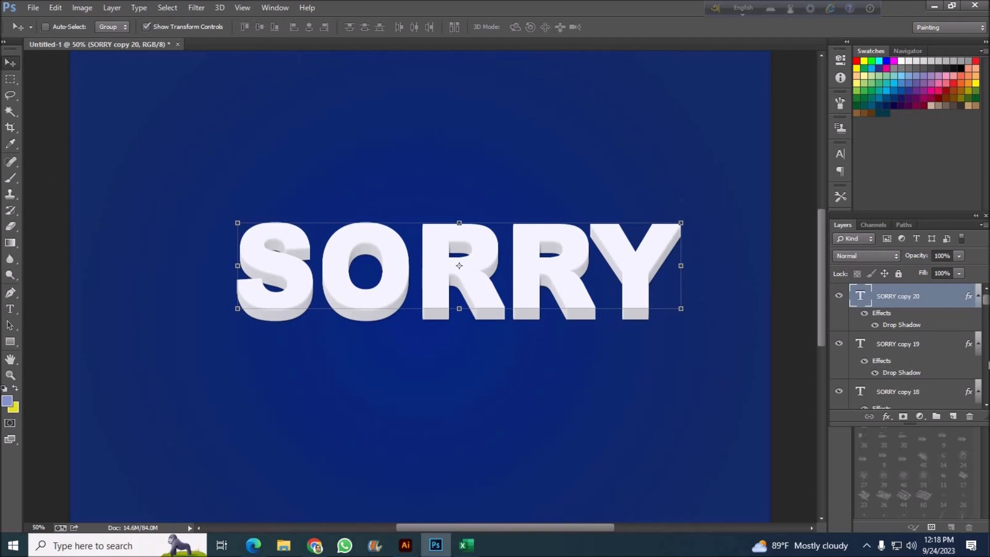
Select all SORRY layers from the top copy down to the original and convert them to one smart object
scroll(915, 379, "down", 15)
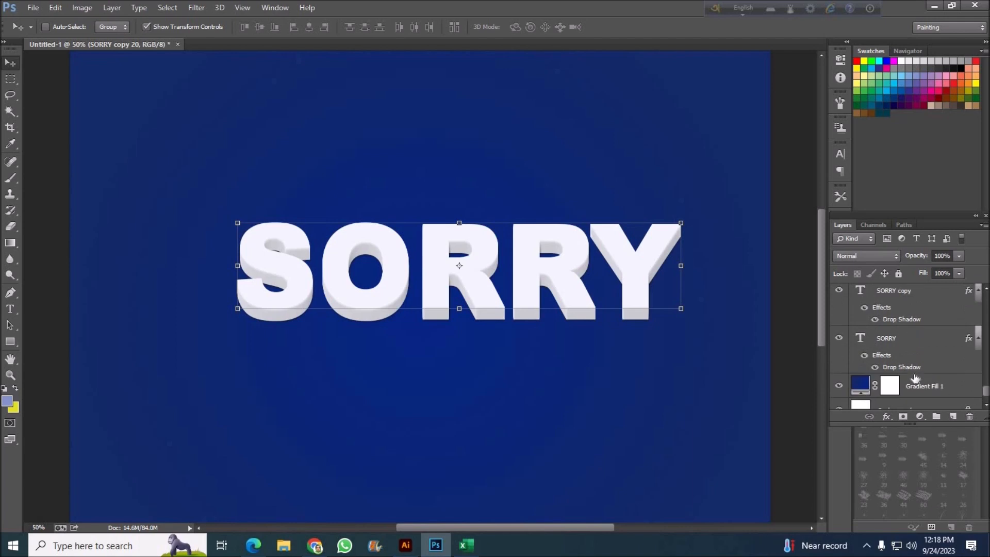
left_click(915, 346, "shift")
right_click(926, 357)
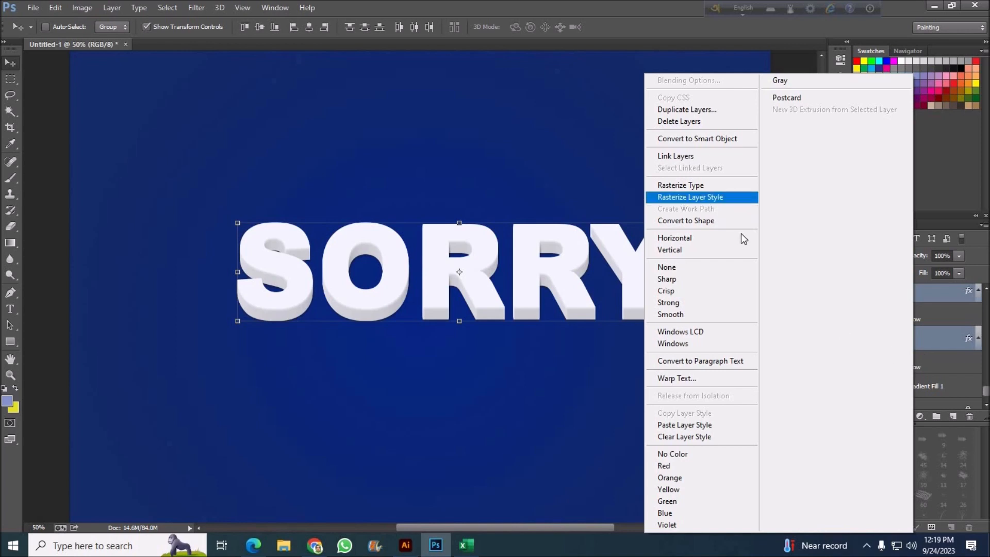
left_click(697, 138)
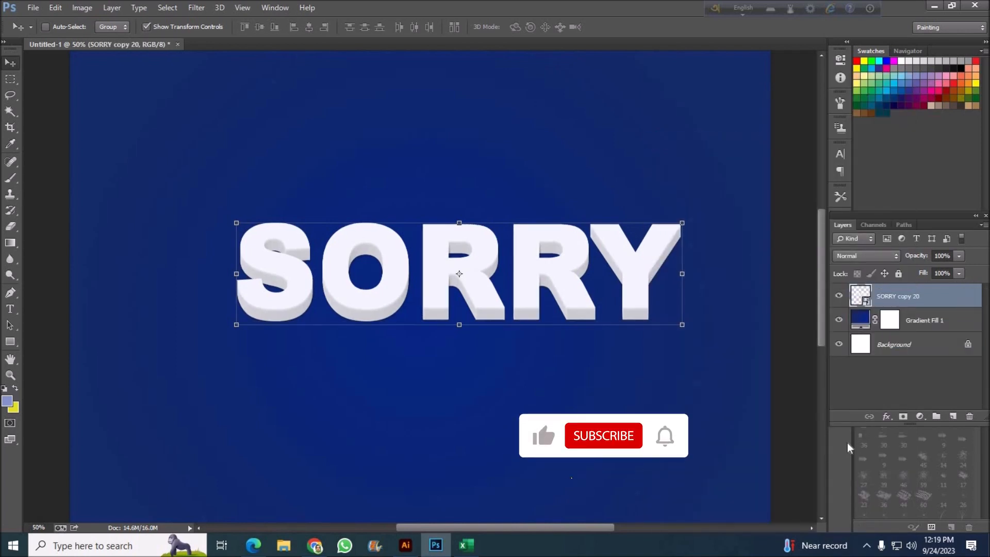
Add a drop shadow with a distance of 51 px to the SORRY smart object
left_click(886, 416)
left_click(893, 409)
left_click_drag(822, 214, 915, 232)
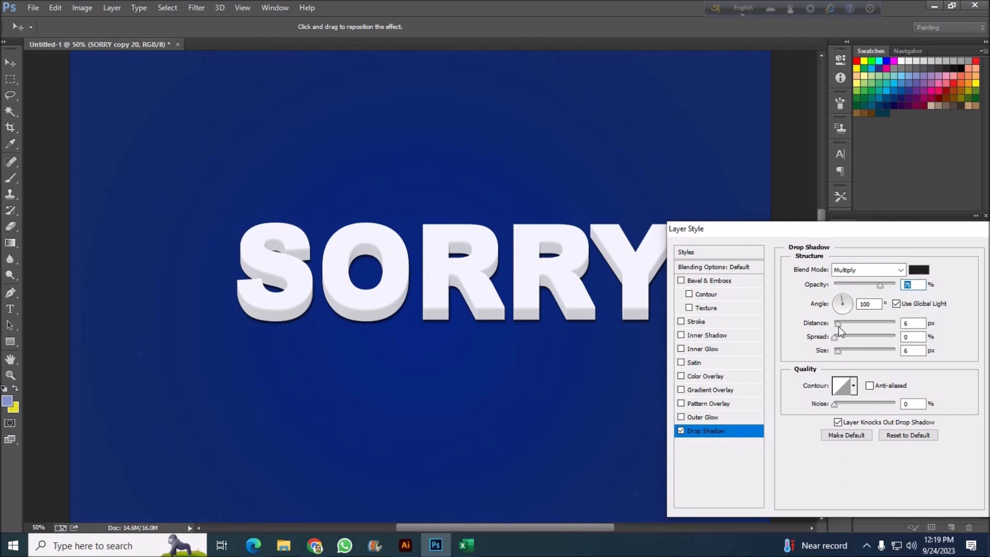
left_click_drag(842, 325, 865, 323)
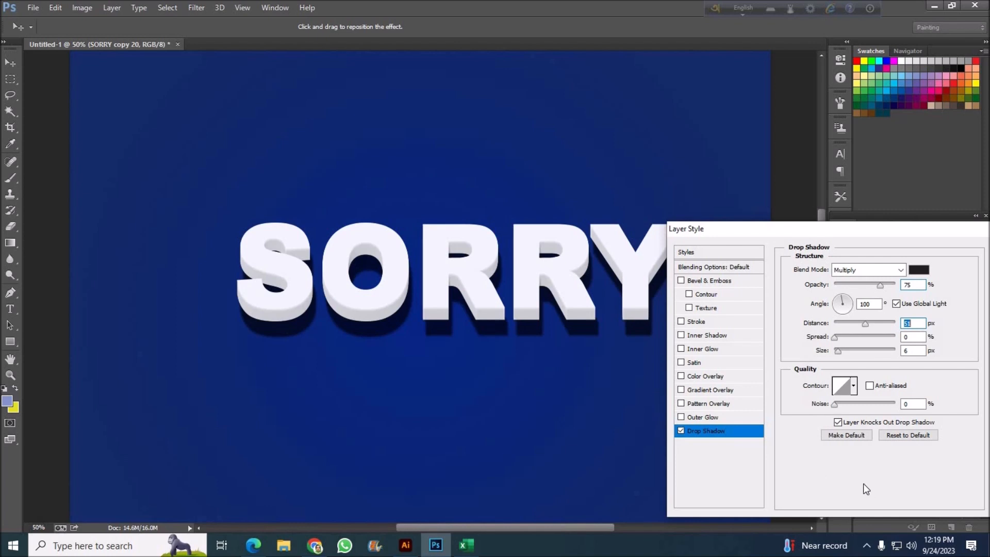
left_click_drag(846, 233, 704, 238)
left_click(857, 257)
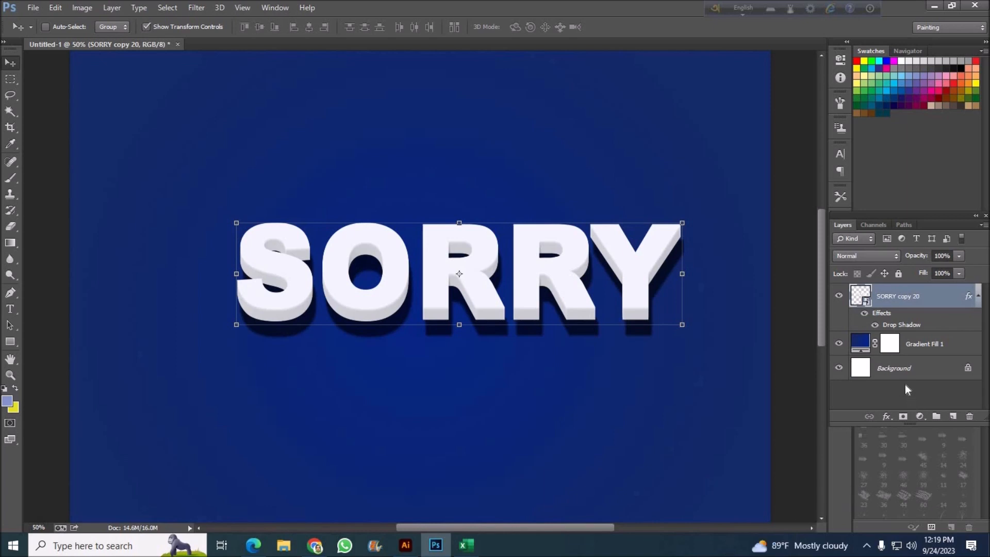
left_click(922, 346)
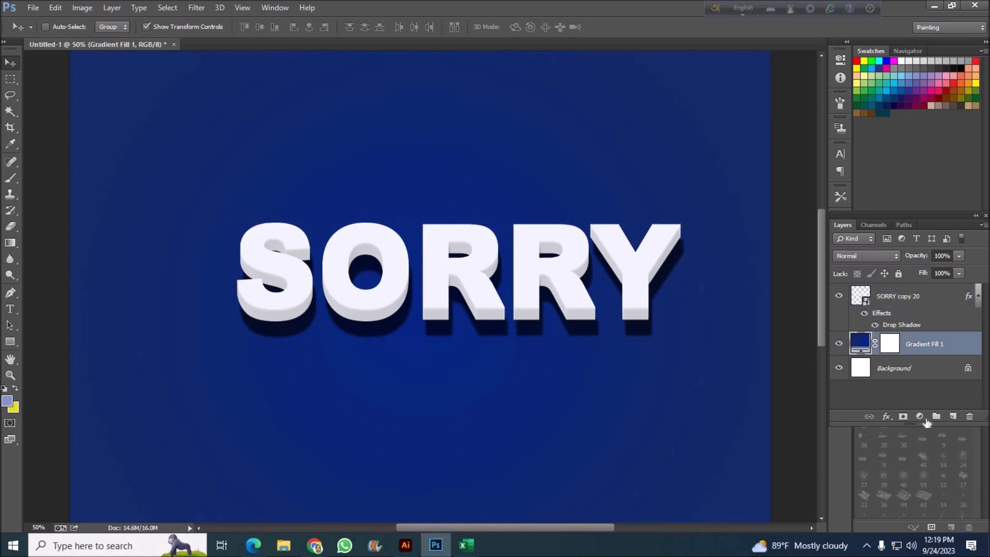
double_click(922, 346)
double_click(860, 343)
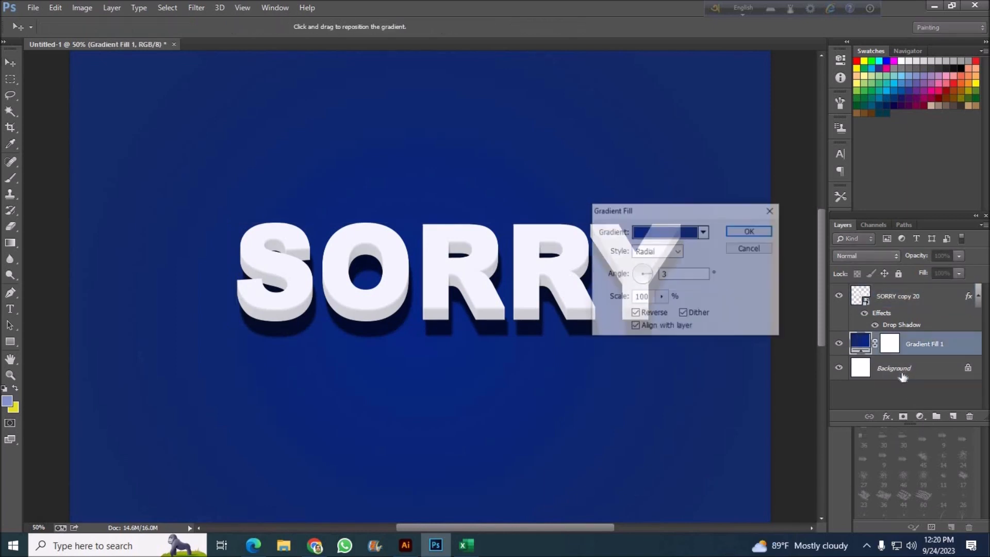
left_click(704, 233)
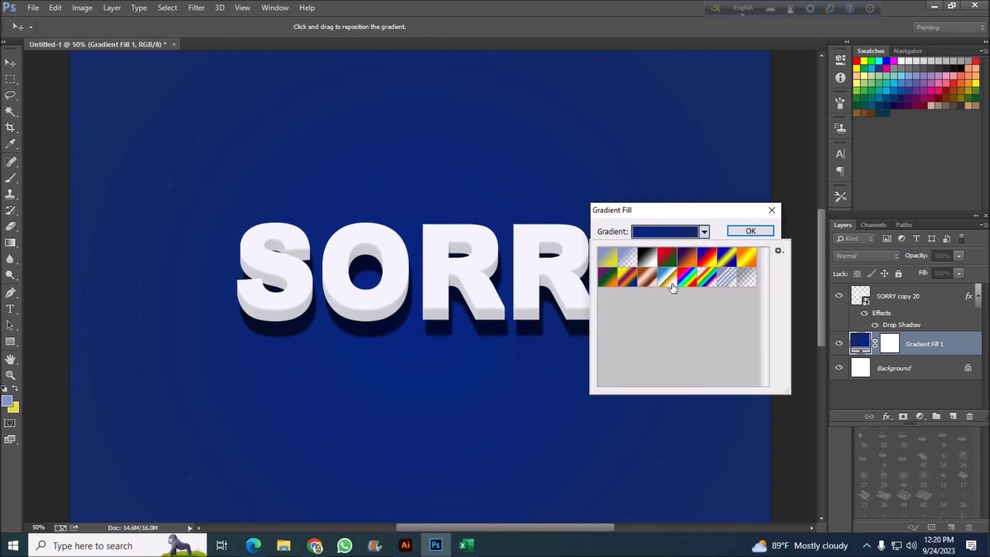
left_click(669, 232)
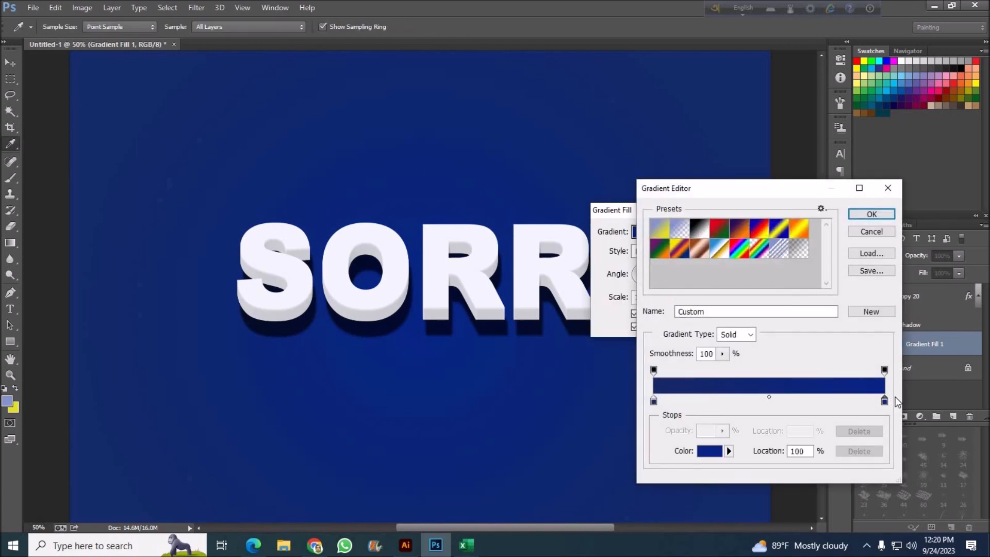
double_click(885, 401)
left_click(703, 135)
left_click(734, 135)
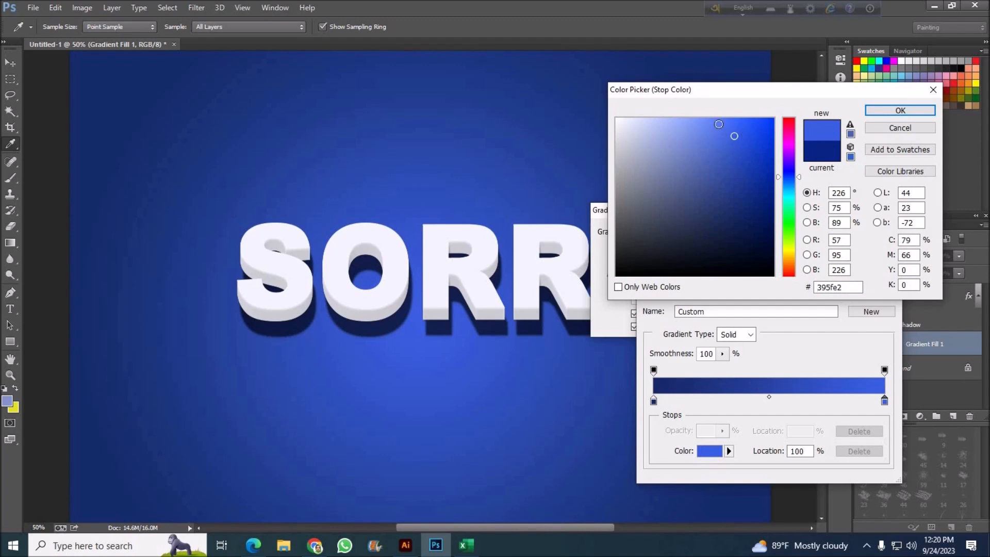
left_click(718, 124)
left_click(709, 130)
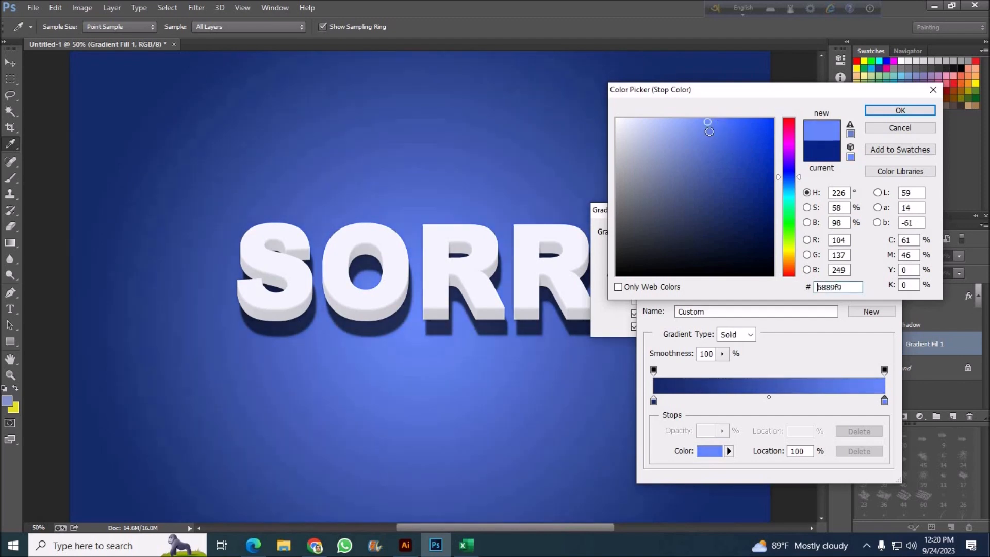
left_click_drag(729, 89, 818, 177)
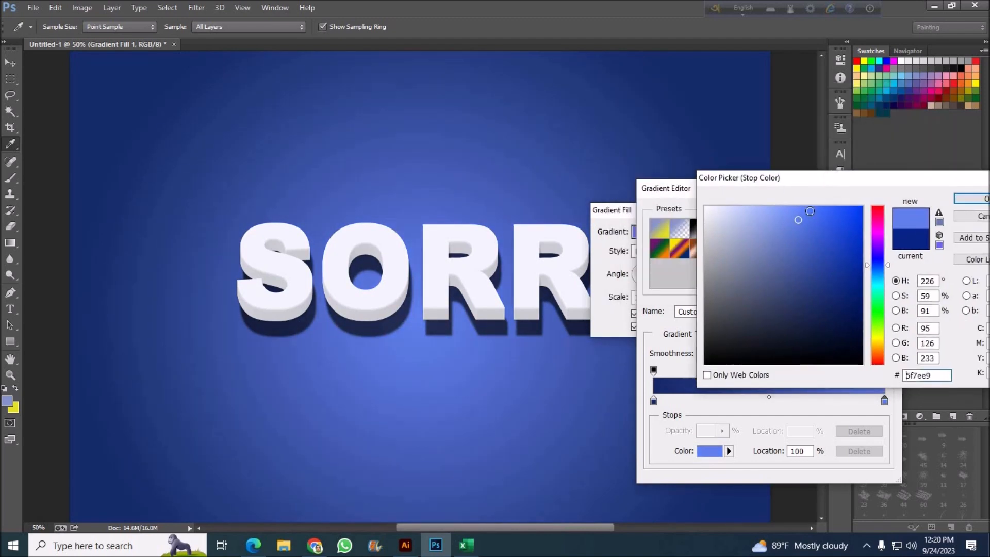
left_click(808, 213)
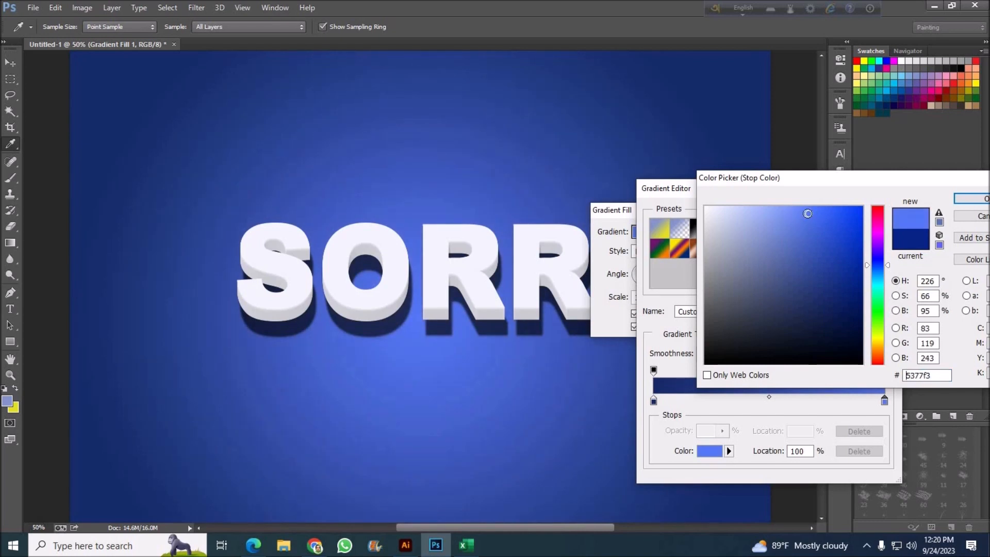
left_click(828, 210)
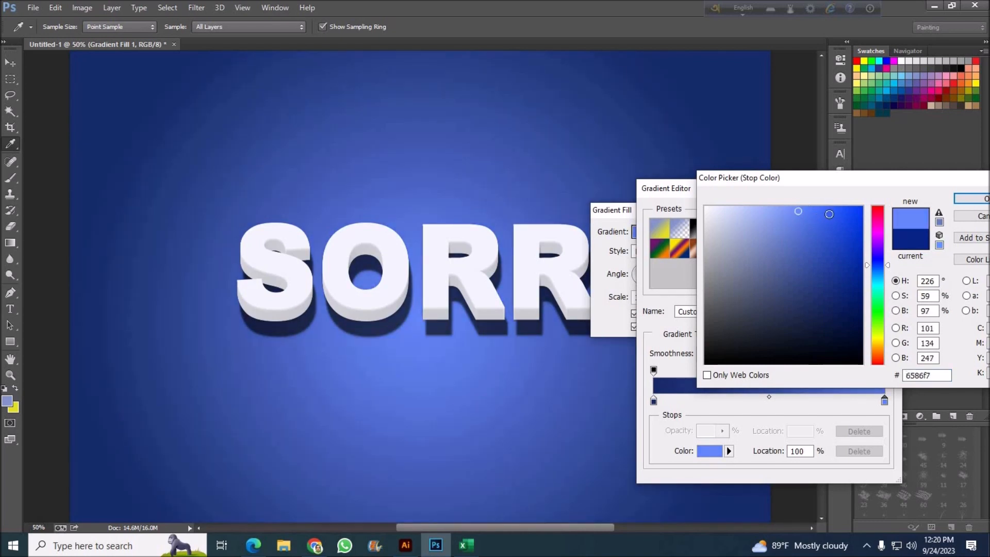
left_click(825, 212)
left_click(969, 200)
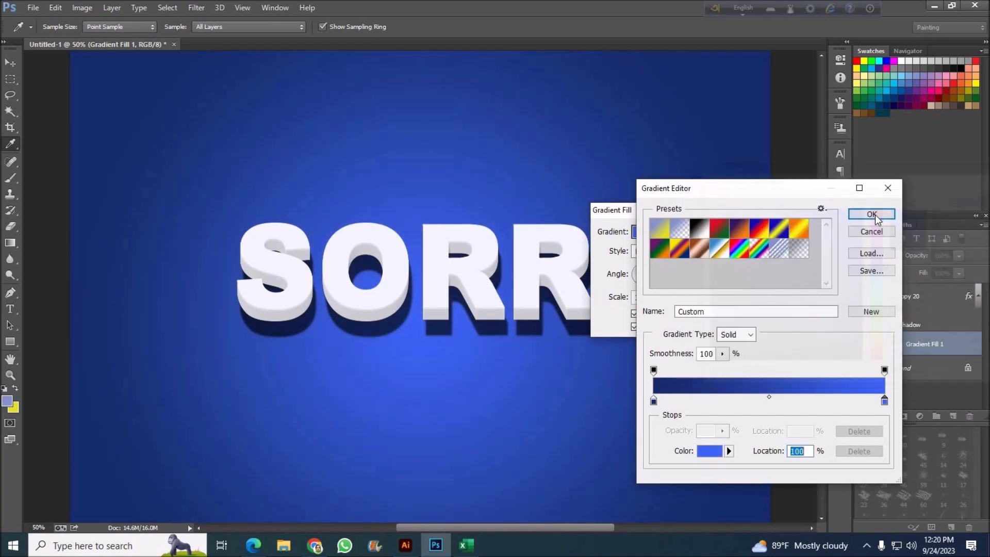
left_click(875, 215)
left_click(772, 211)
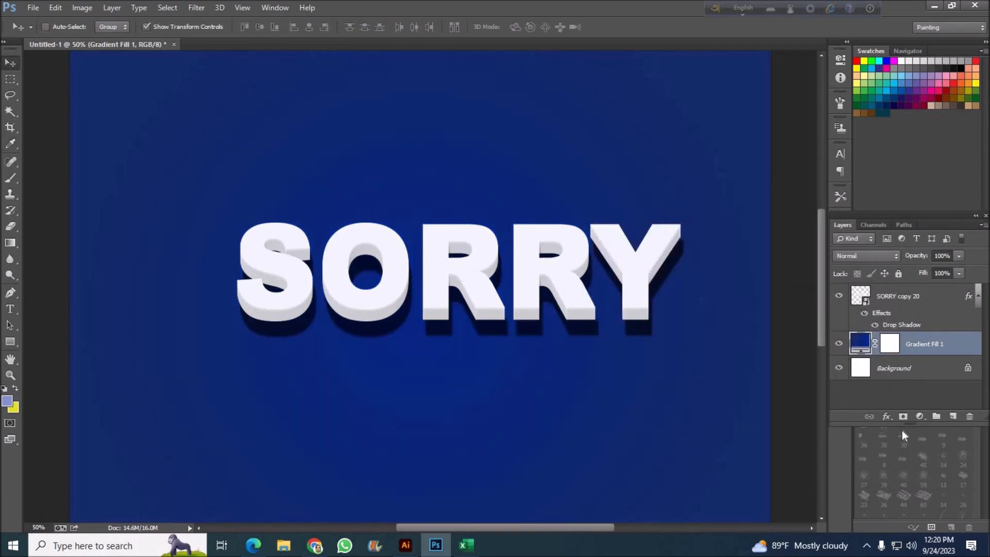
Add a new gradient fill layer above Gradient Fill 1 and set its end color stop to a vivid blue
left_click(921, 415)
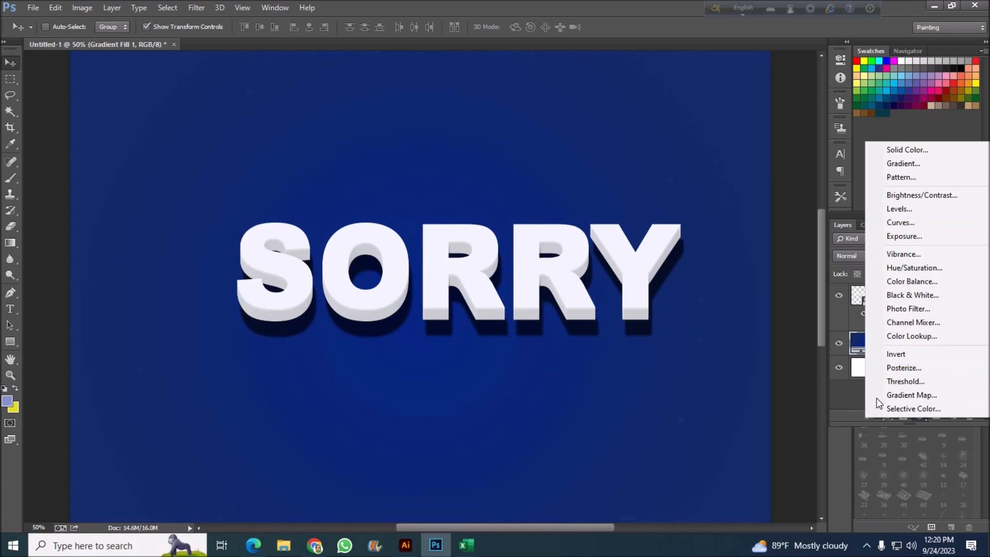
left_click(888, 164)
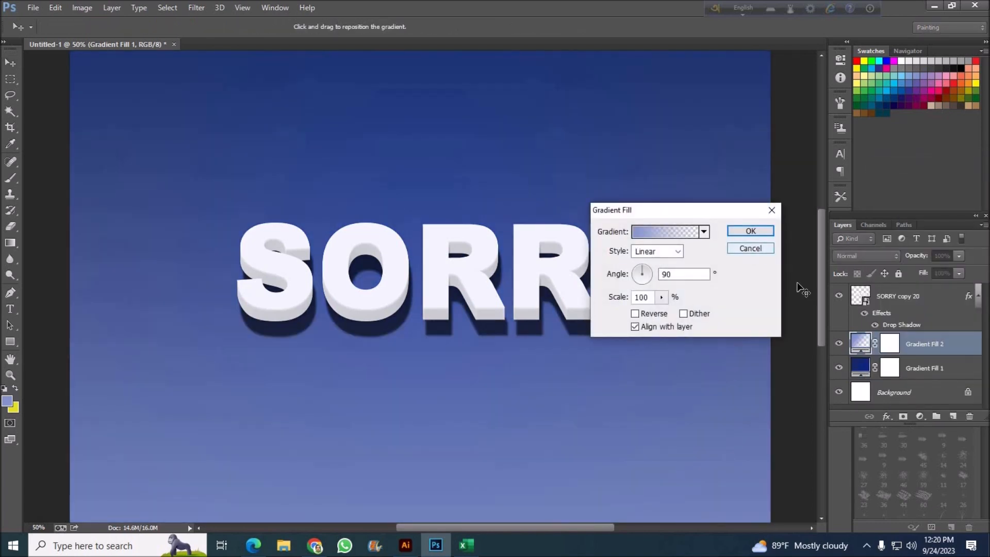
left_click_drag(856, 298, 856, 299)
left_click(808, 321)
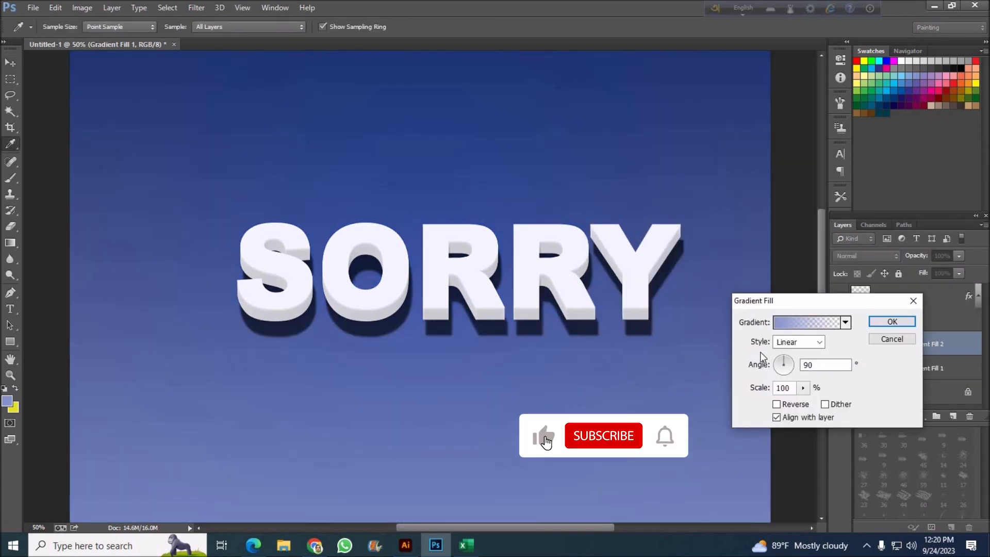
double_click(884, 400)
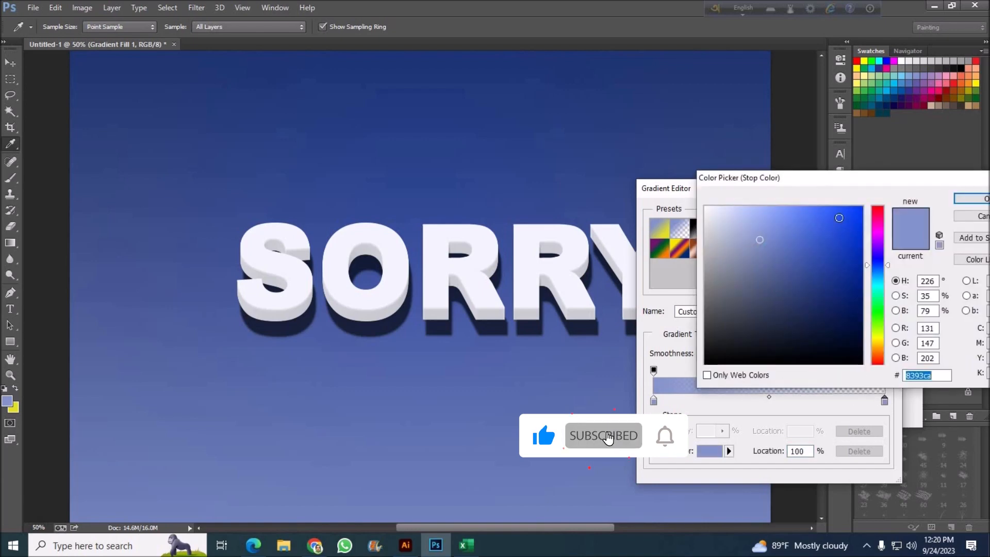
left_click(839, 218)
left_click(969, 202)
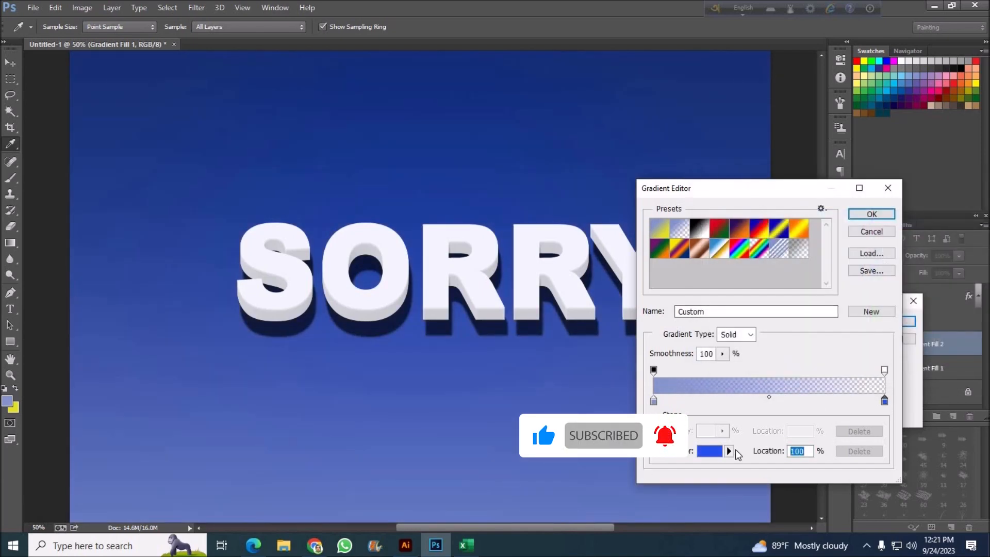
Raise the gradient's end opacity stop to 100% and apply the gradient edit
left_click(884, 370)
left_click(722, 431)
left_click_drag(738, 444, 851, 450)
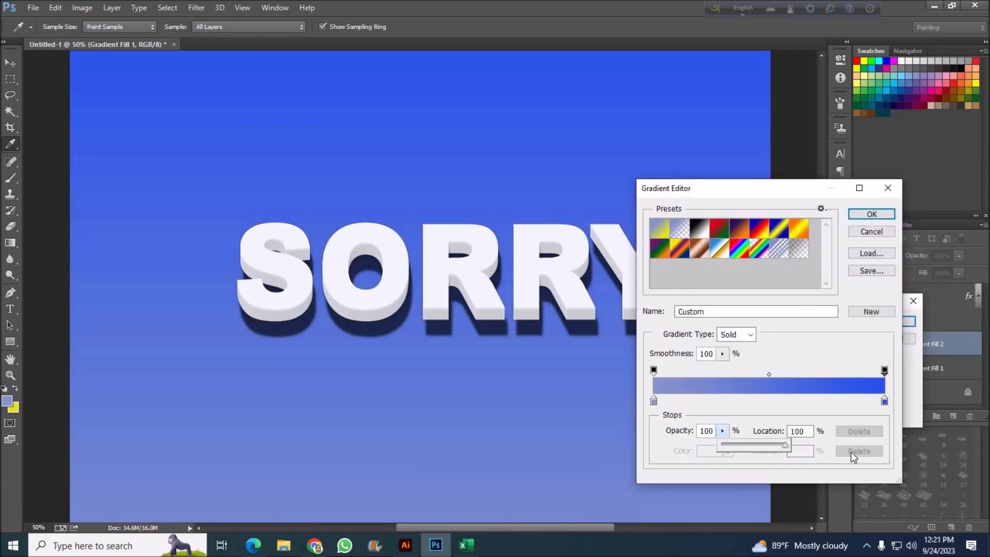
key("Return")
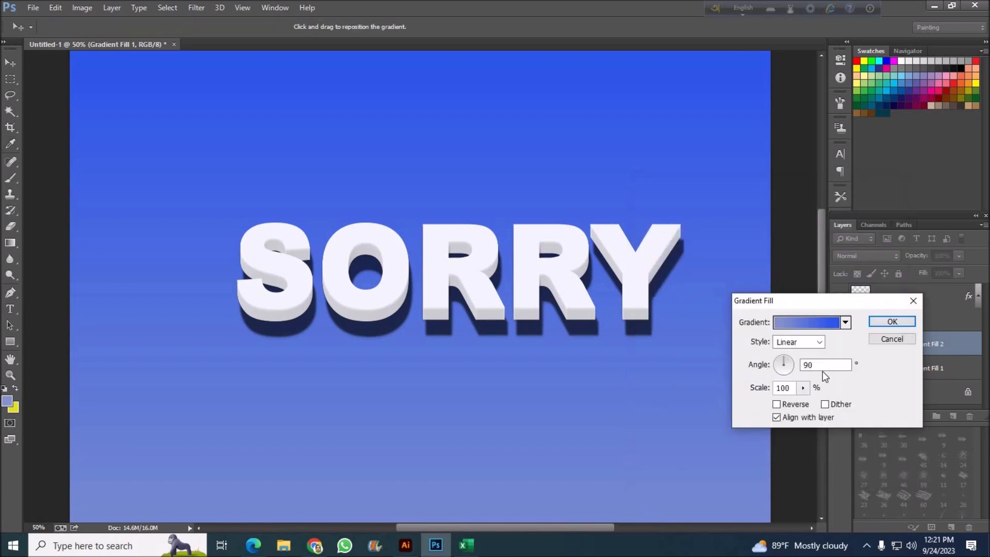
Set the gradient fill to Radial style at a 3° angle with Dither on and Reverse off
left_click(823, 341)
left_click(789, 363)
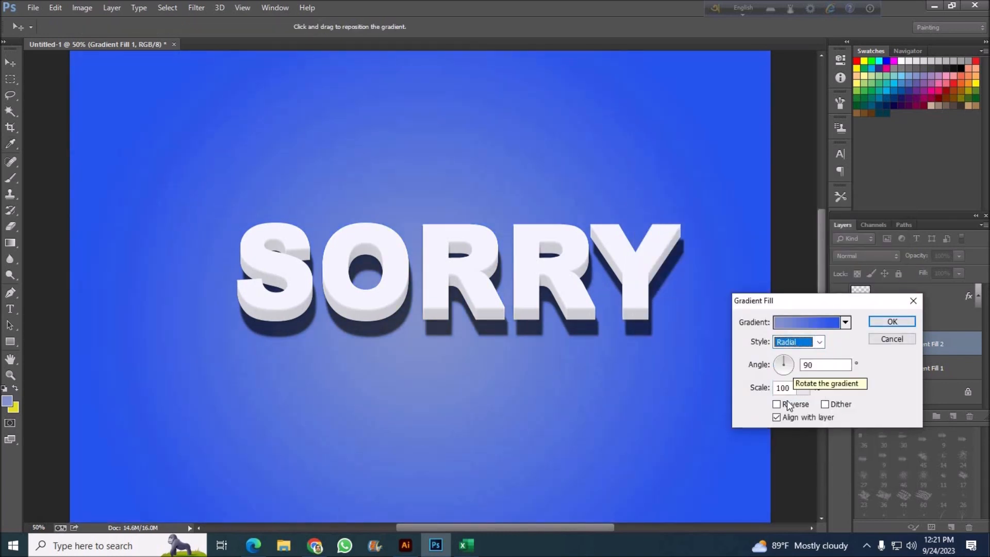
key("Tab")
type("3")
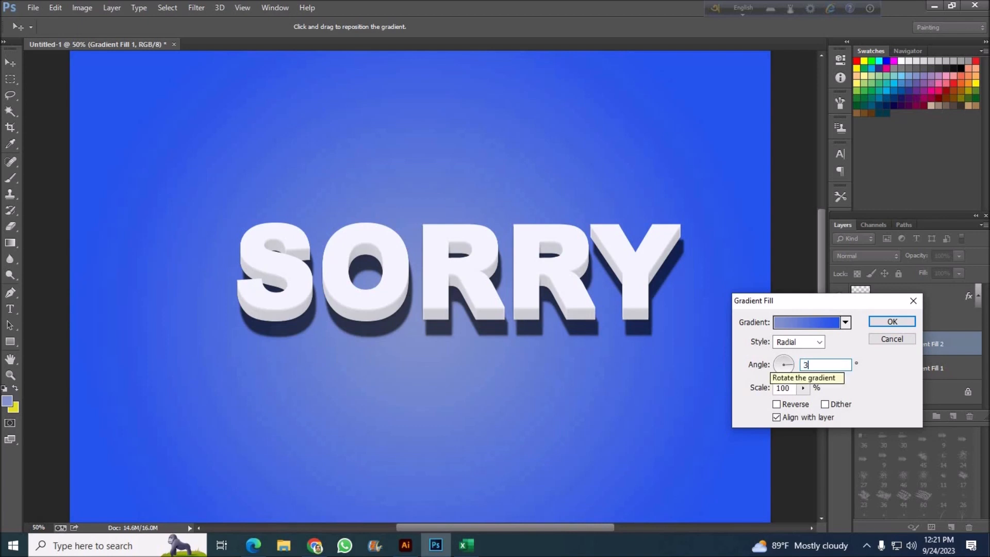
left_click(779, 404)
left_click(824, 404)
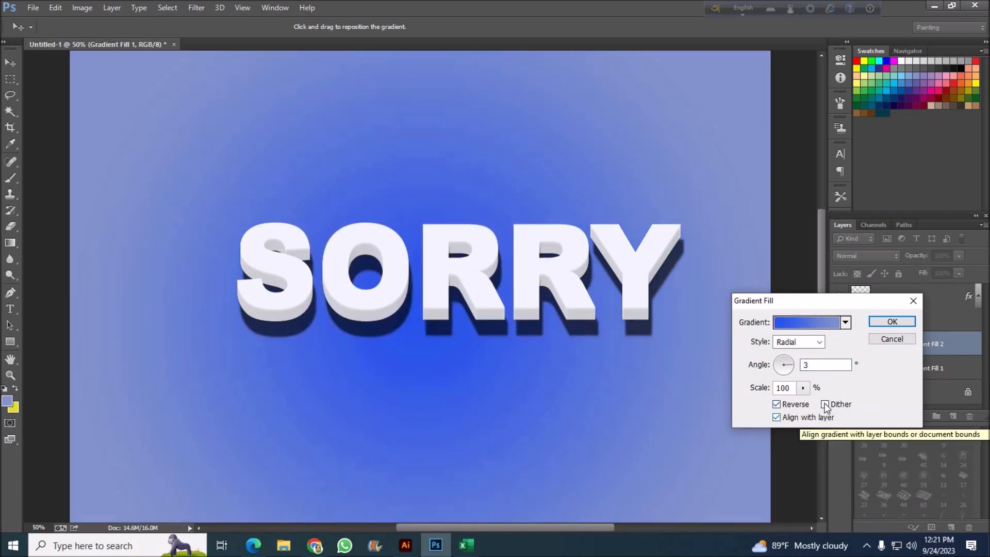
left_click(788, 407)
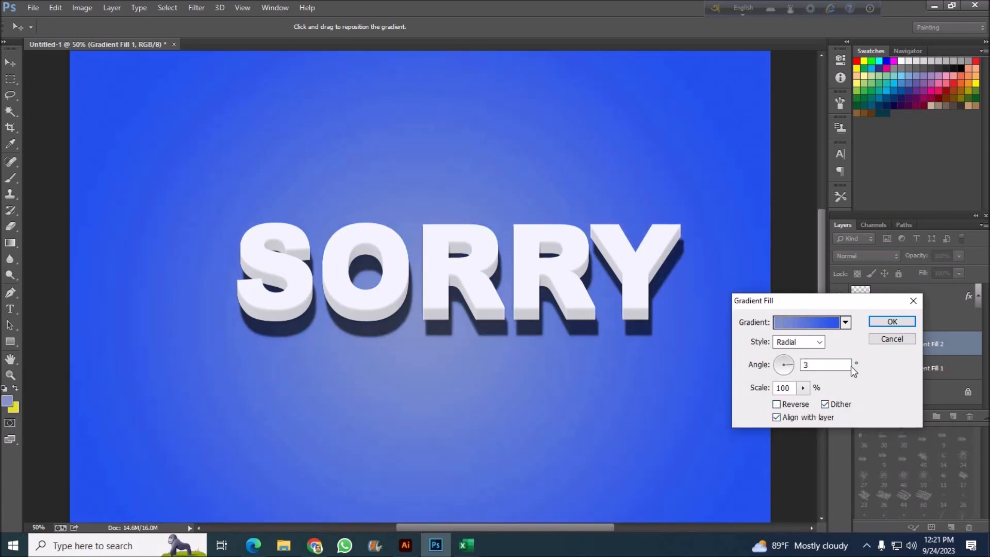
Change the gradient's start color stop to the very dark navy 0b1229
left_click(818, 323)
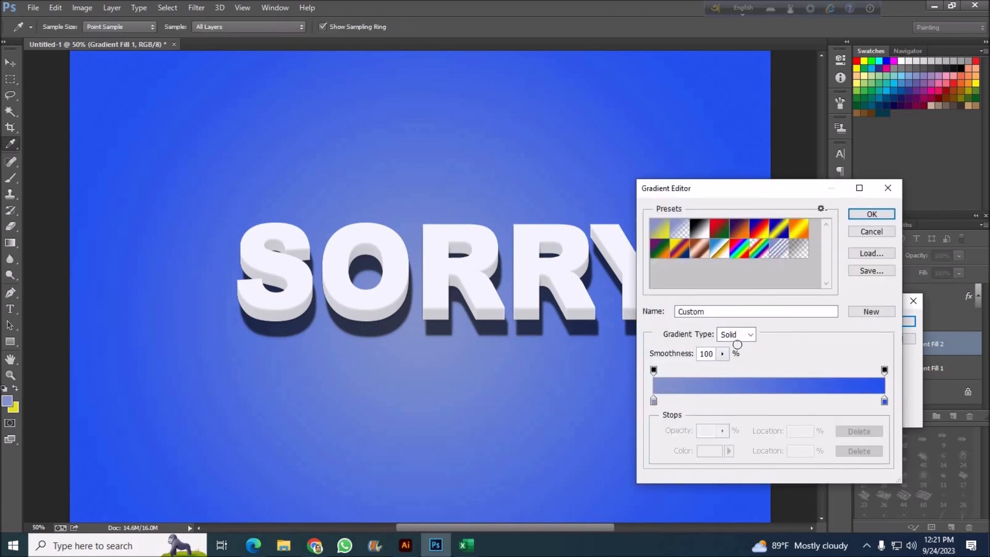
double_click(653, 401)
left_click(839, 268)
left_click(792, 217)
left_click(820, 268)
left_click(850, 300)
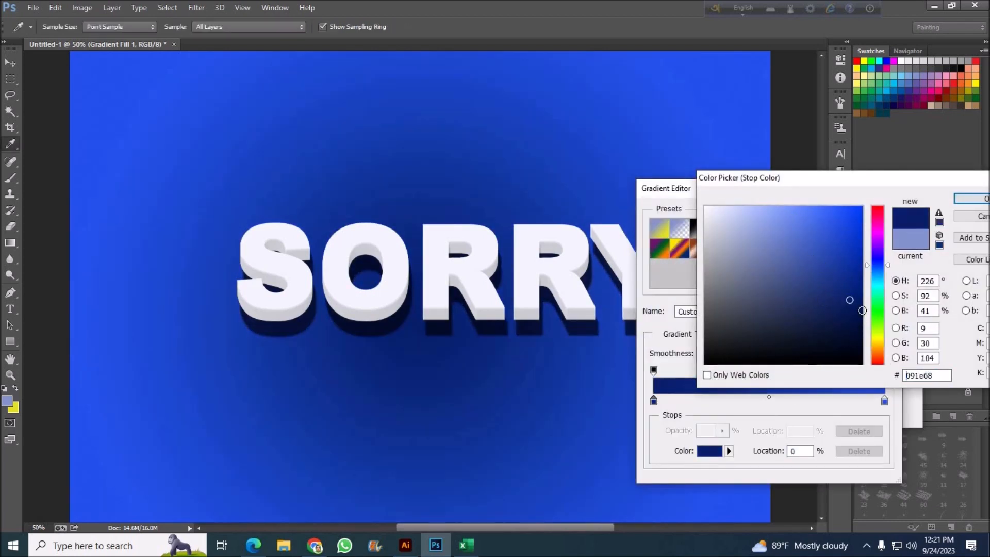
left_click(820, 339)
left_click(971, 198)
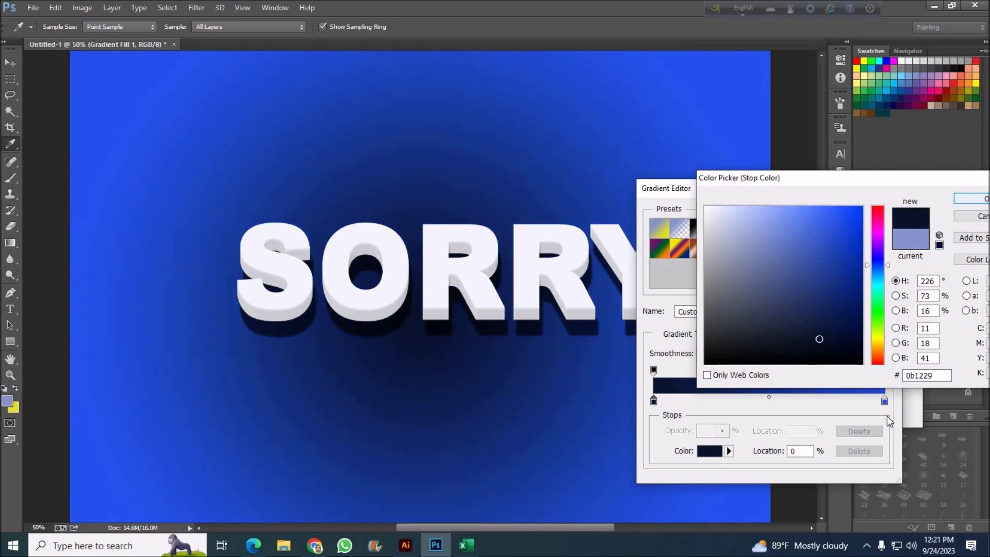
Change the gradient's end color stop to a bright blue and reverse the gradient
double_click(884, 401)
left_click(800, 219)
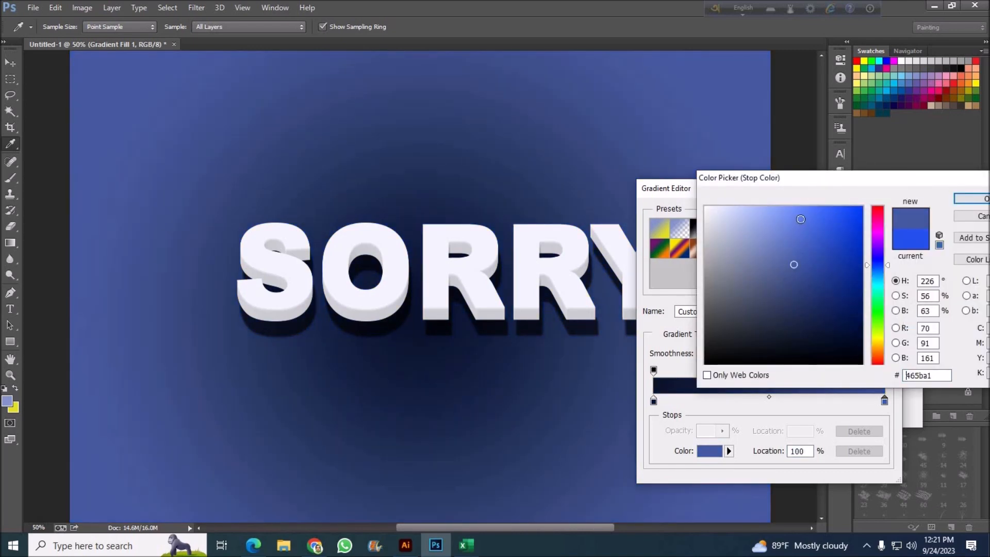
left_click(827, 213)
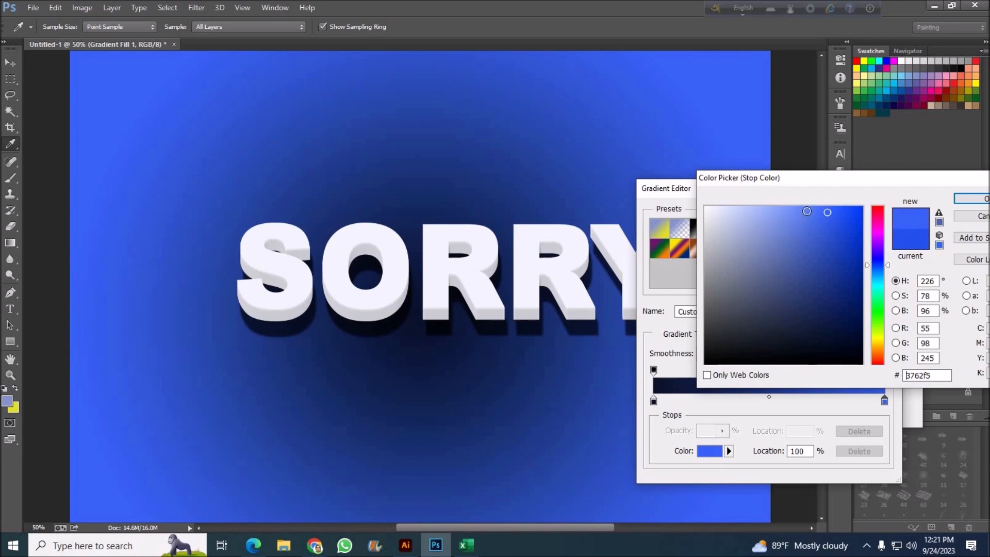
left_click(807, 209)
left_click(831, 211)
left_click(971, 199)
key("Return")
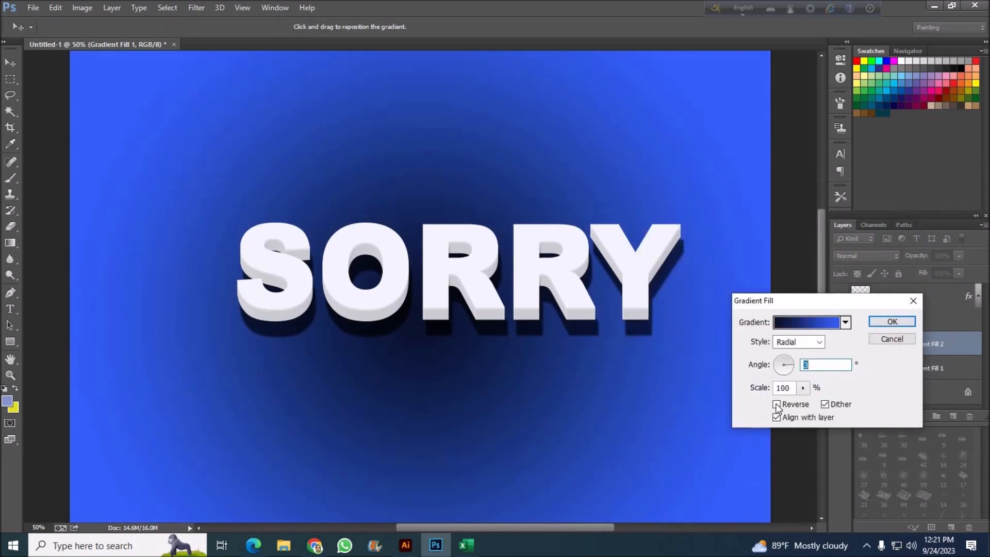
left_click(776, 404)
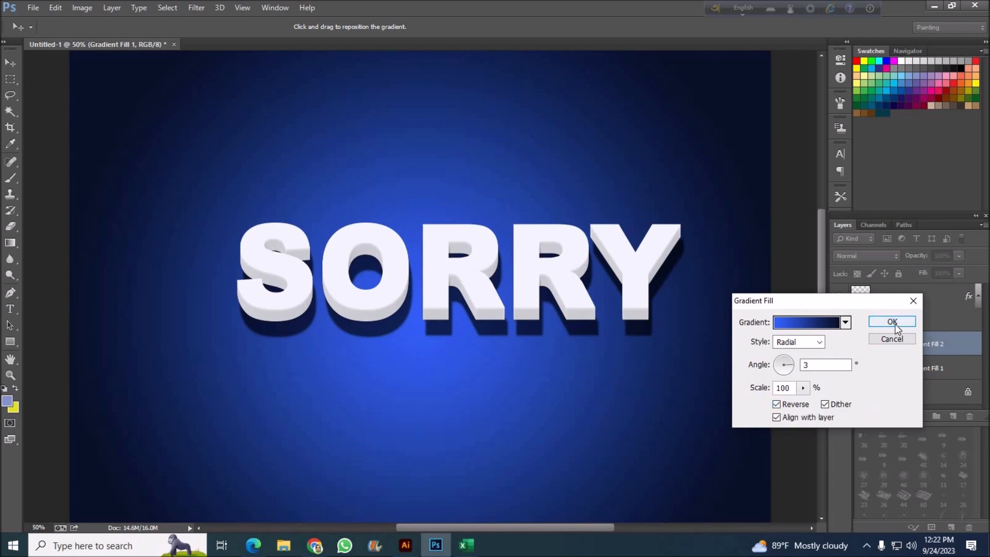
Change the gradient's start color stop to the blue 224bd6
left_click(816, 326)
double_click(653, 401)
left_click_drag(763, 210, 764, 293)
mouse_move(759, 252)
left_mouse_down()
mouse_move(780, 212)
mouse_move(821, 210)
left_mouse_up()
left_click(836, 232)
left_click(962, 198)
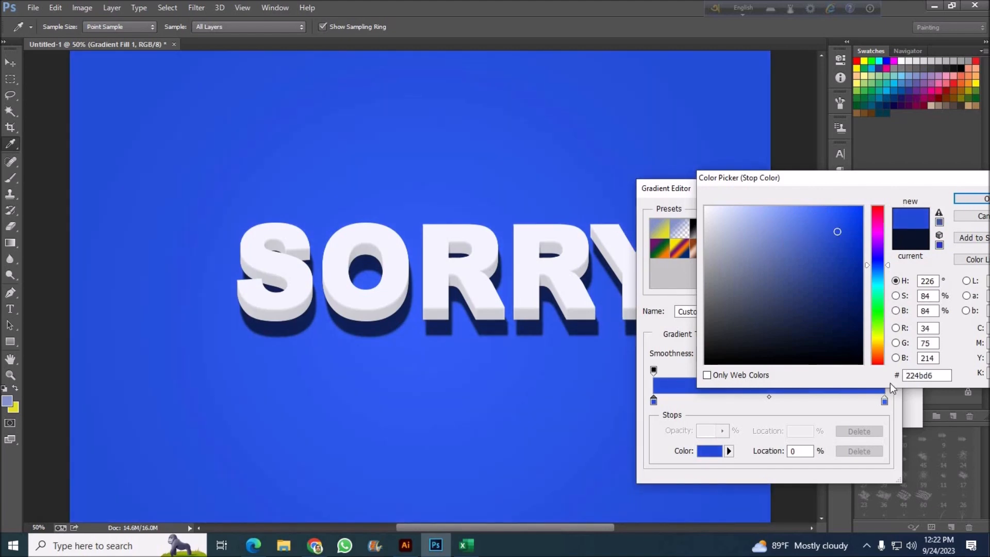
Change the gradient's end color stop to the dark blue 0c1e5e and apply the gradient edit
double_click(884, 400)
mouse_move(847, 255)
left_mouse_down()
mouse_move(833, 287)
mouse_move(796, 286)
left_mouse_up()
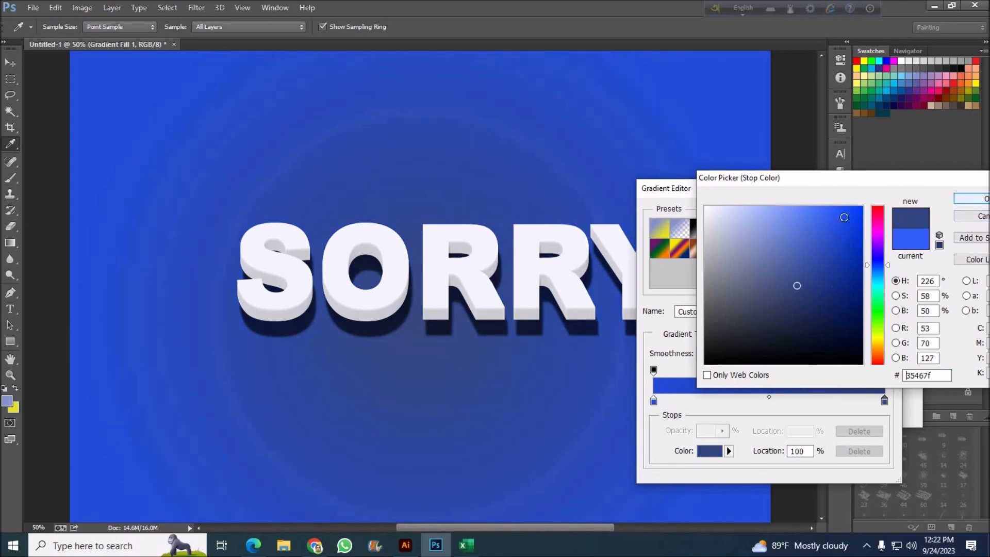
left_click(856, 215)
left_click(843, 307)
left_click(984, 200)
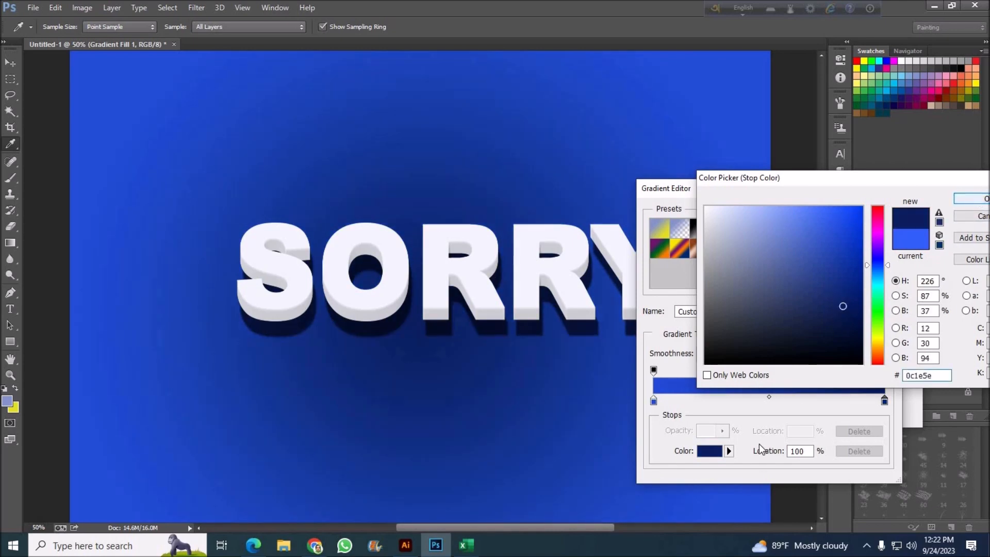
left_click(872, 211)
Turn off Reverse for the radial gradient and apply the gradient fill layer
left_click(776, 405)
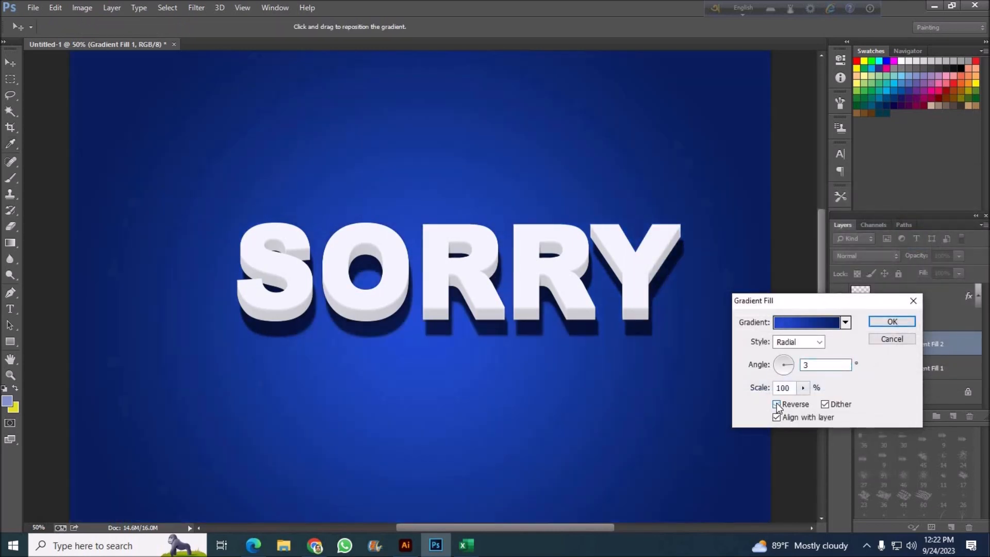
left_click(897, 322)
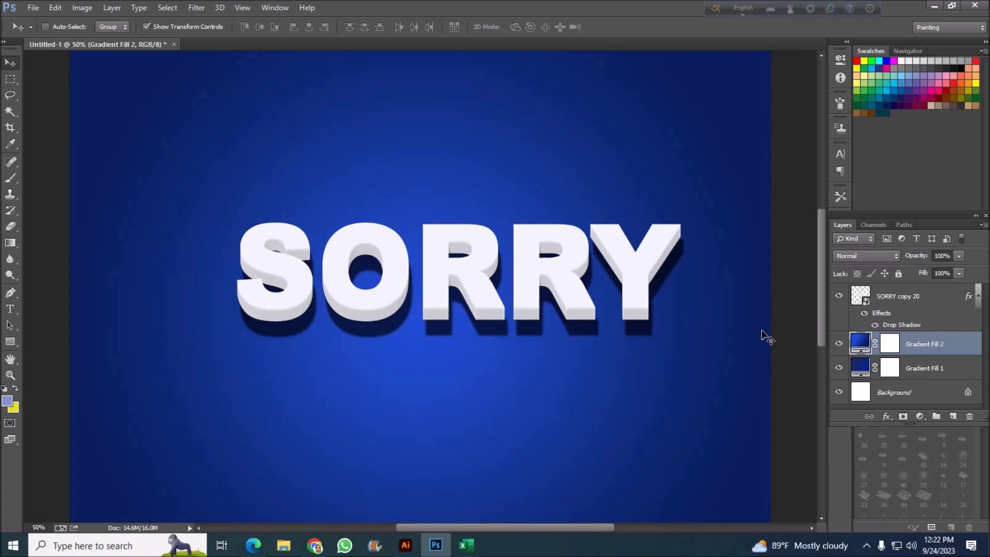
scroll(719, 372, "down", 5)
scroll(66, 93, "up", 4)
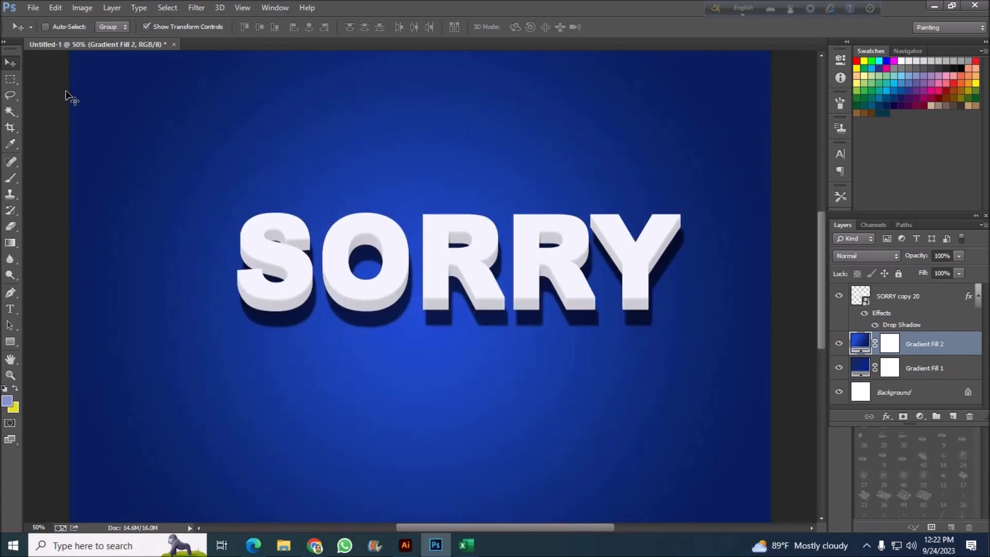